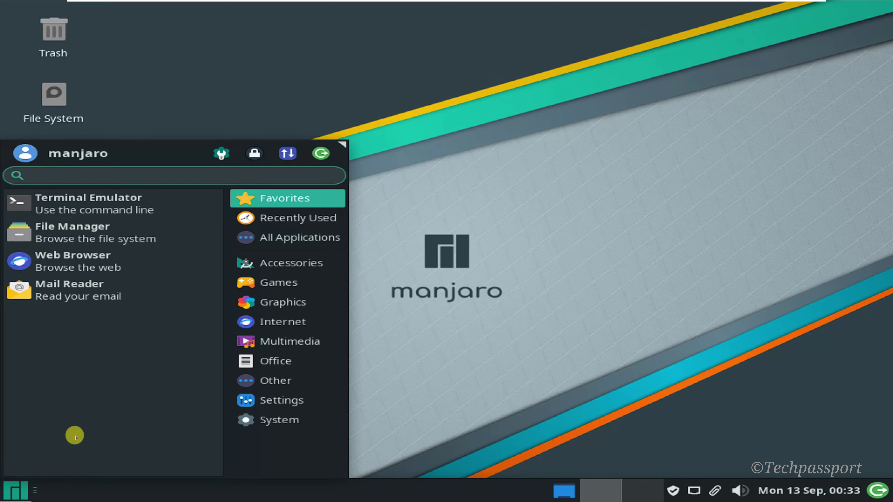
# Step: Launch the Terminal Emulator from the favorite applications and close its window again
pyautogui.click(141, 201)
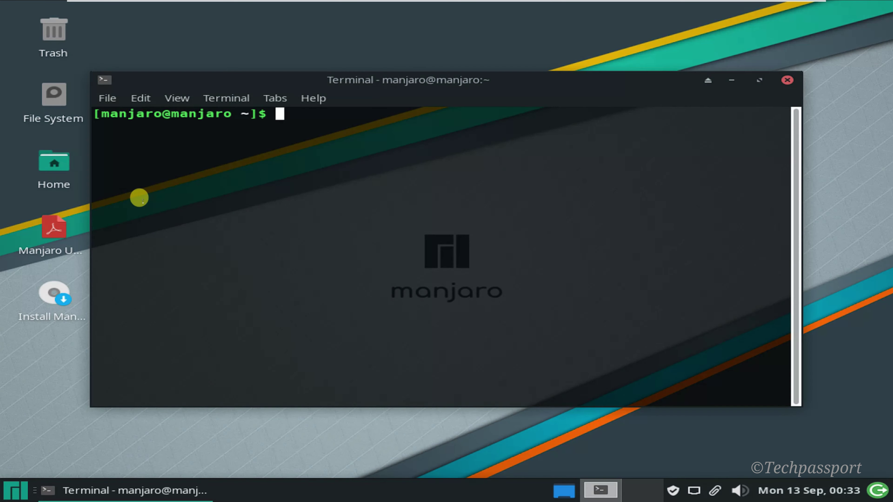
pyautogui.click(780, 81)
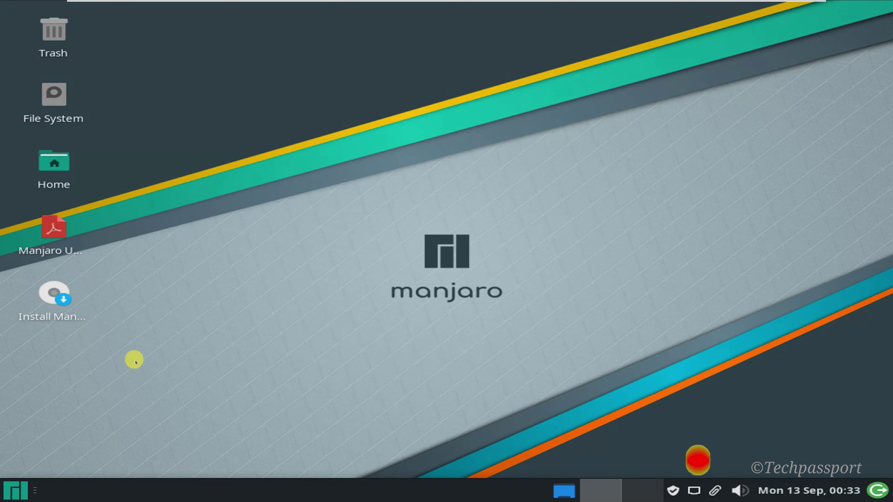
# Step: Find Display in the full list of installed applications and open the display settings
pyautogui.click(10, 492)
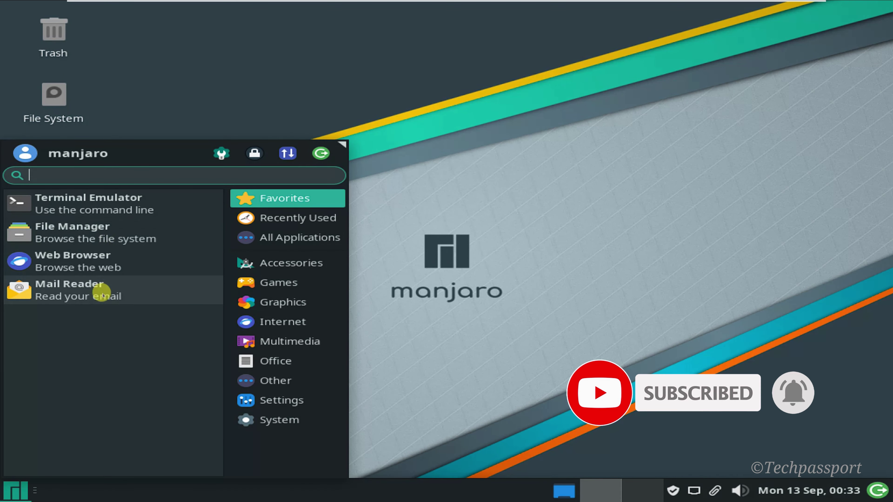
pyautogui.click(284, 239)
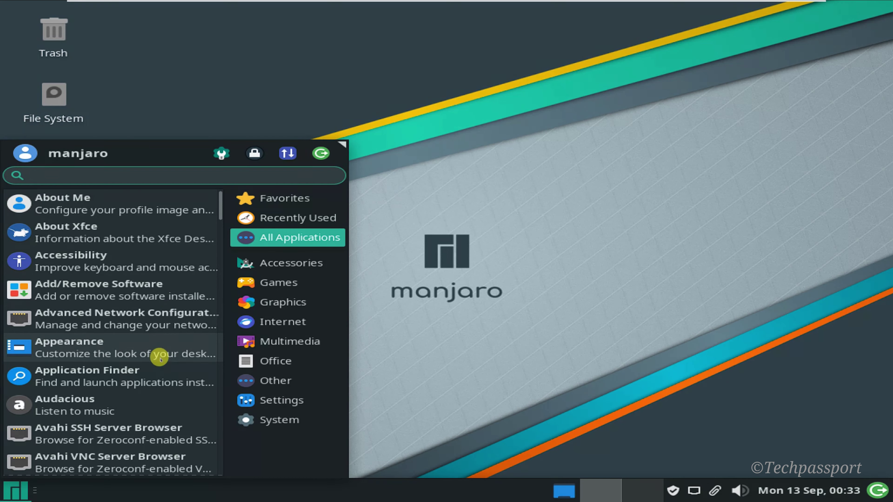
pyautogui.scroll(-1, 160, 359)
pyautogui.scroll(-3, 160, 364)
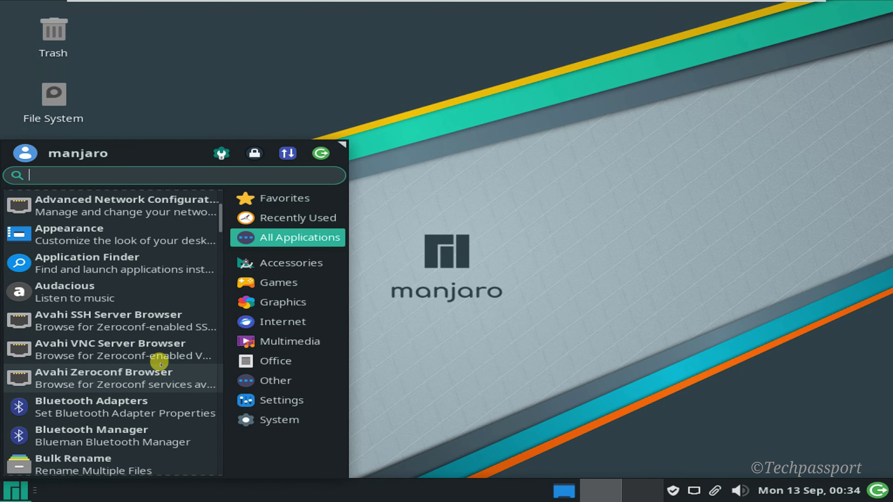
pyautogui.scroll(-5, 160, 364)
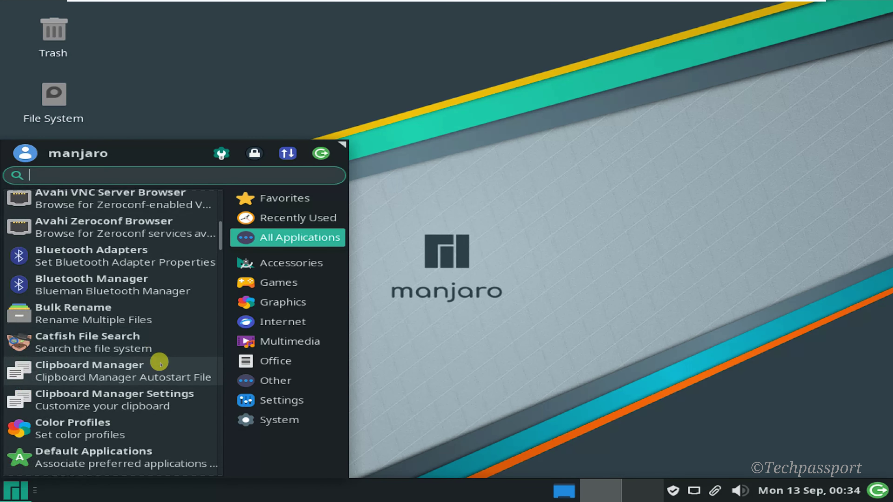
pyautogui.scroll(-7, 160, 364)
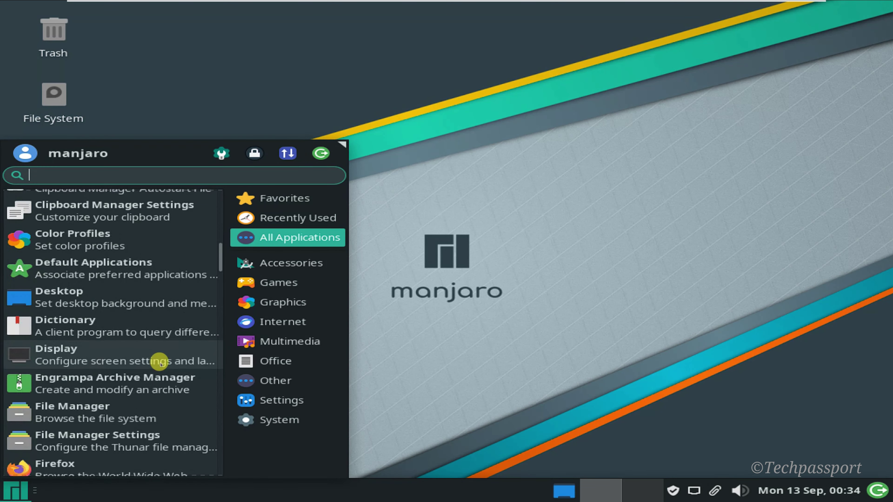
pyautogui.click(131, 351)
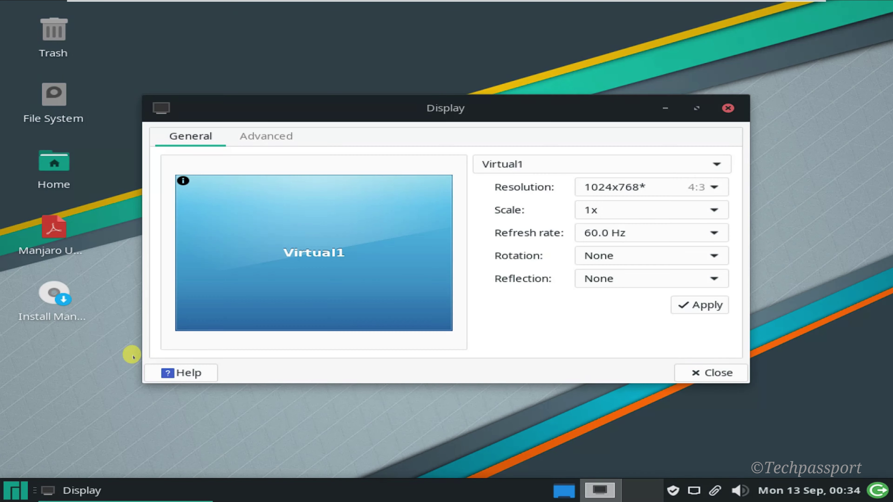
# Step: Set the Virtual1 display resolution to 1400x1050, keep the new configuration and close the display settings
pyautogui.click(606, 193)
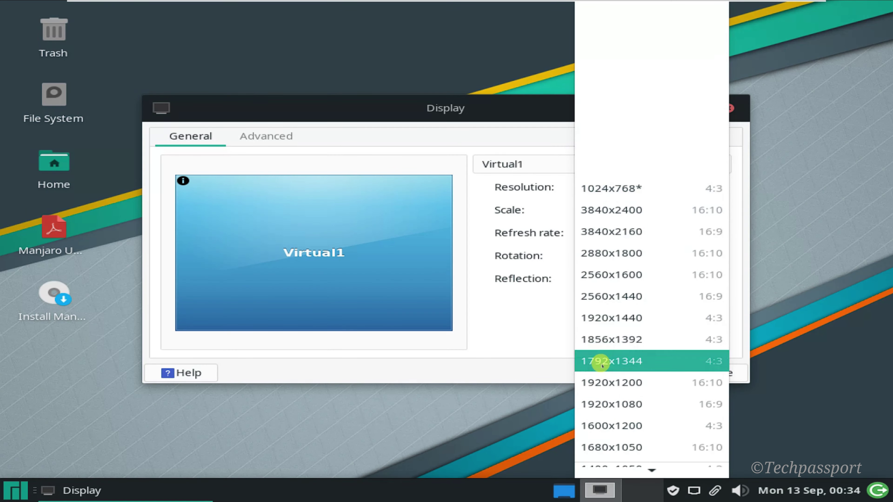
pyautogui.scroll(-1, 613, 429)
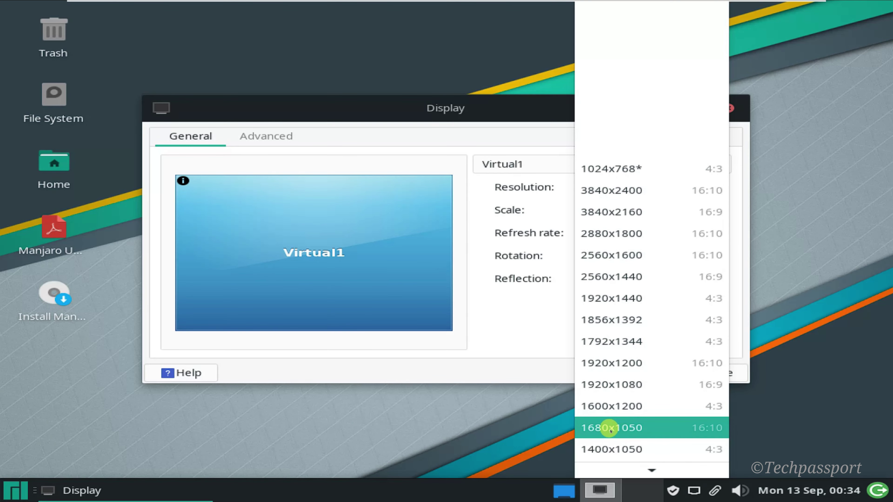
pyautogui.click(614, 449)
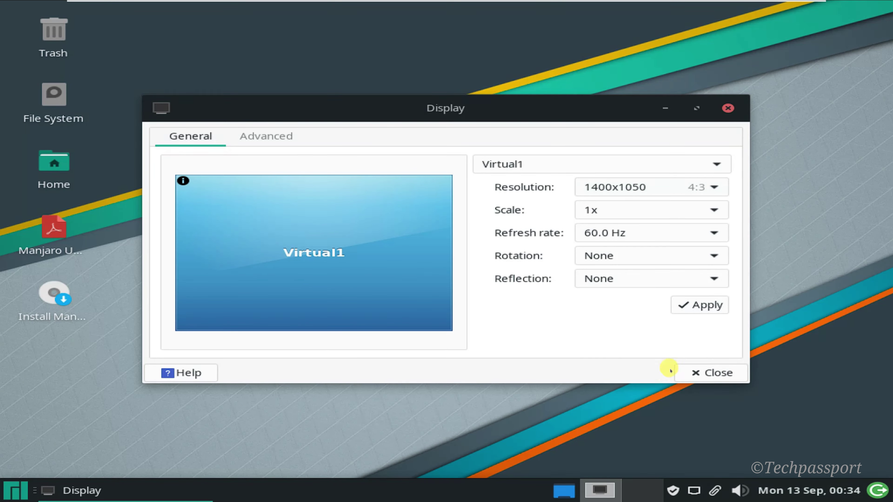
pyautogui.click(700, 306)
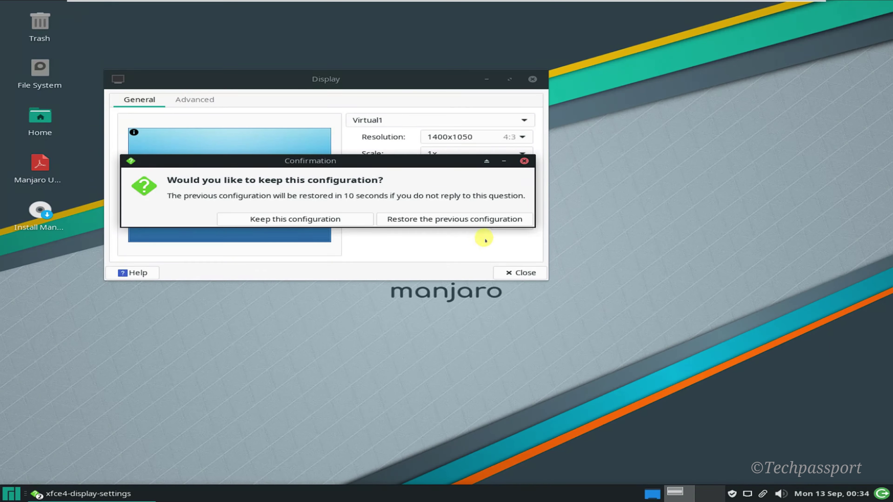
pyautogui.click(324, 219)
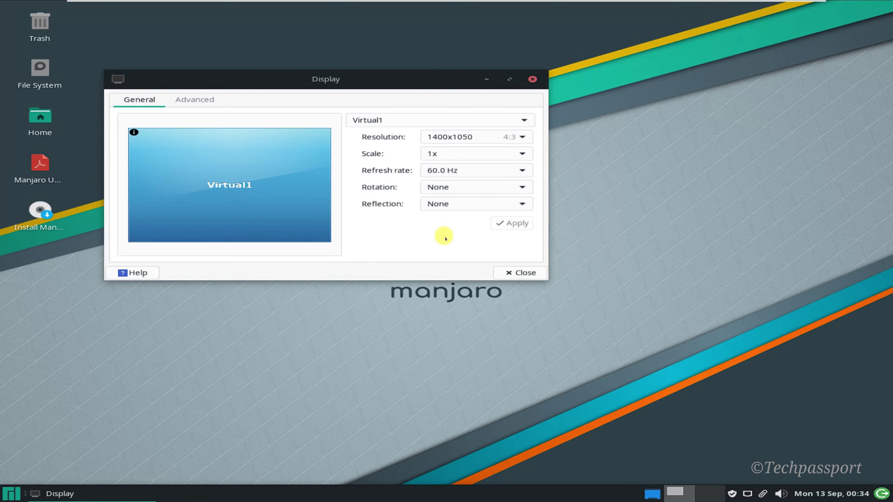
pyautogui.click(535, 76)
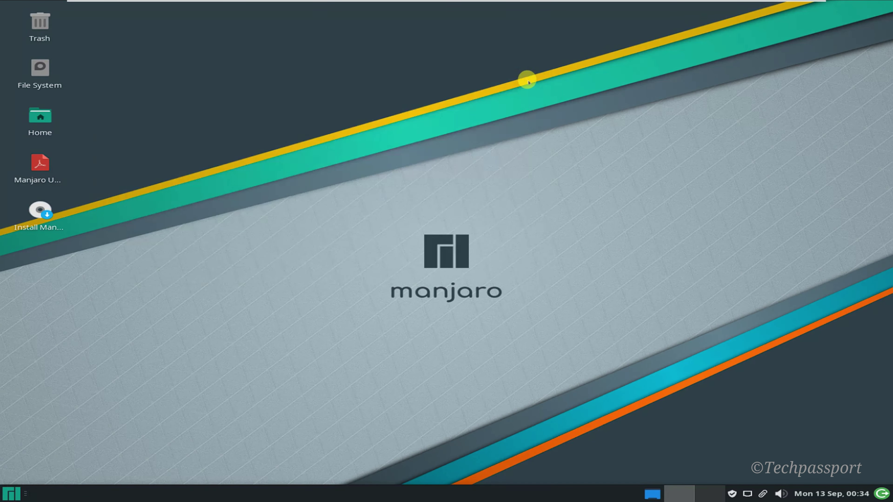
# Step: Look through the complete list of preinstalled applications from beginning to end
pyautogui.click(6, 495)
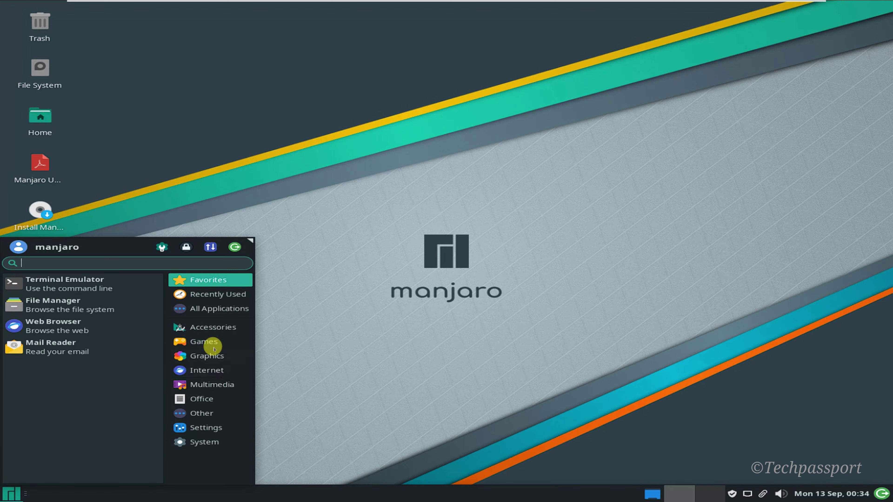
pyautogui.click(215, 309)
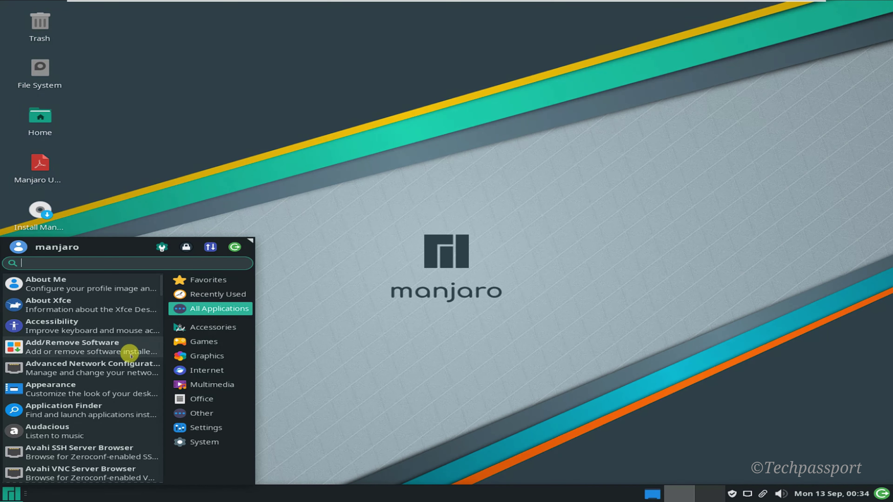
pyautogui.scroll(-1, 129, 356)
pyautogui.scroll(-2, 129, 358)
pyautogui.scroll(-7, 129, 358)
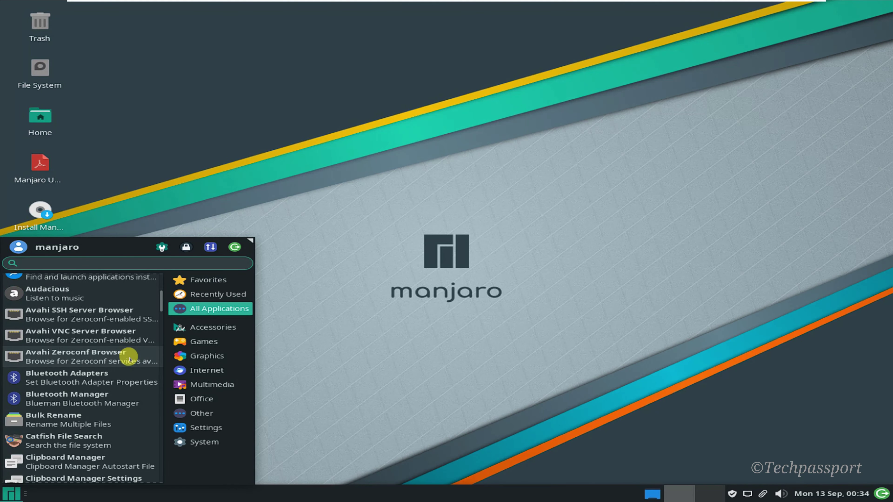
pyautogui.scroll(-9, 130, 358)
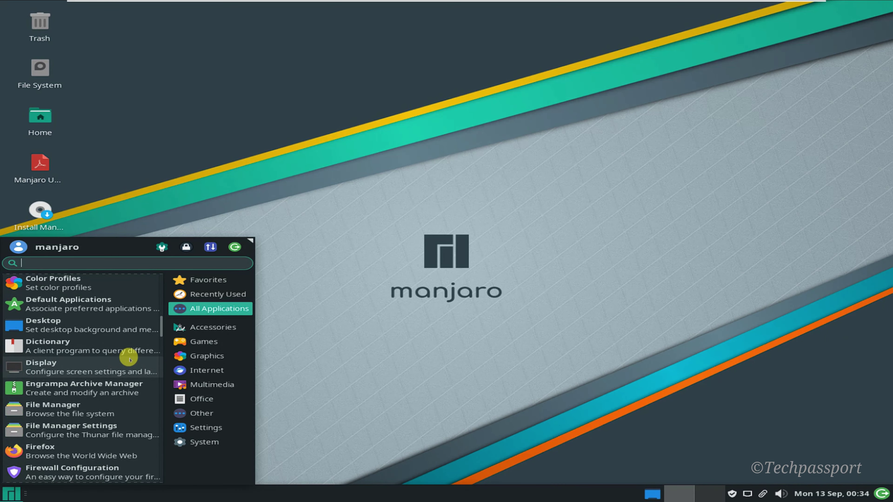
pyautogui.scroll(-8, 130, 359)
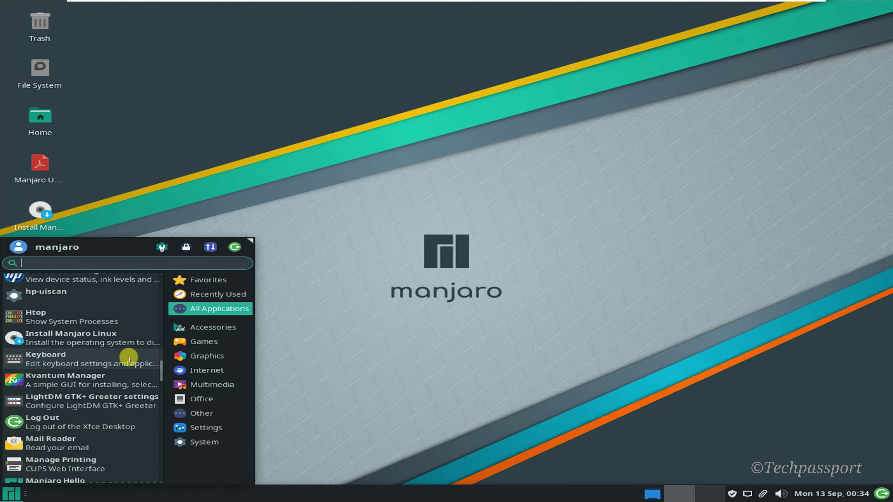
pyautogui.scroll(-3, 130, 360)
pyautogui.scroll(-5, 130, 359)
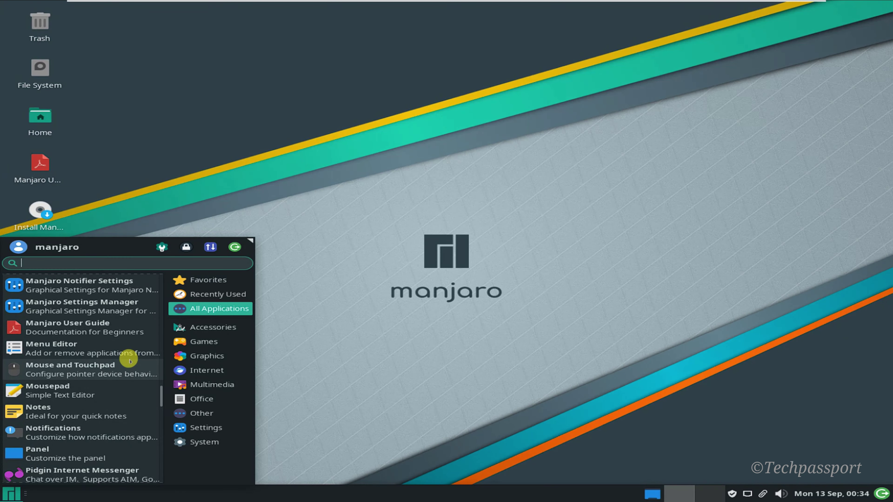
pyautogui.scroll(-7, 129, 360)
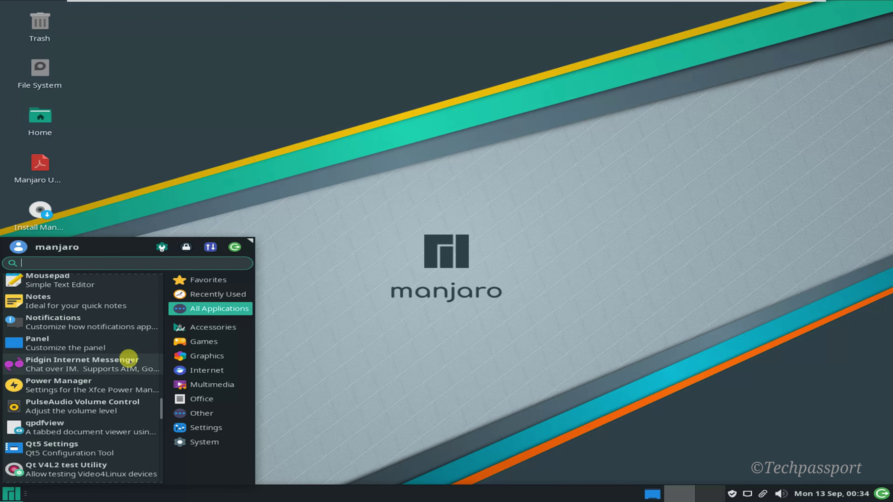
pyautogui.scroll(-4, 129, 360)
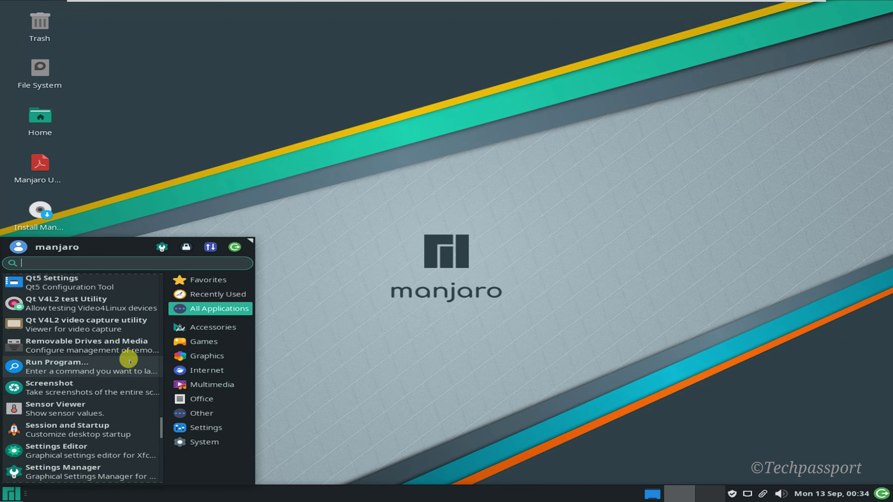
pyautogui.scroll(-7, 130, 360)
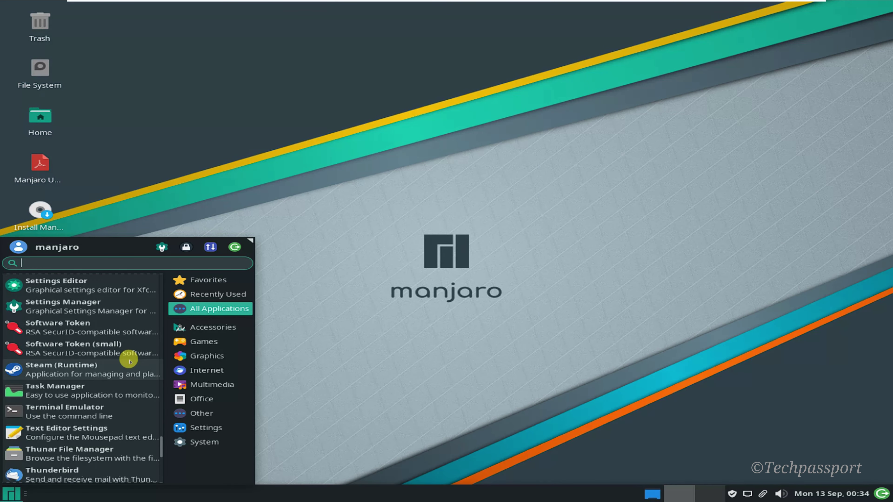
pyautogui.scroll(-1, 129, 360)
pyautogui.scroll(-5, 129, 360)
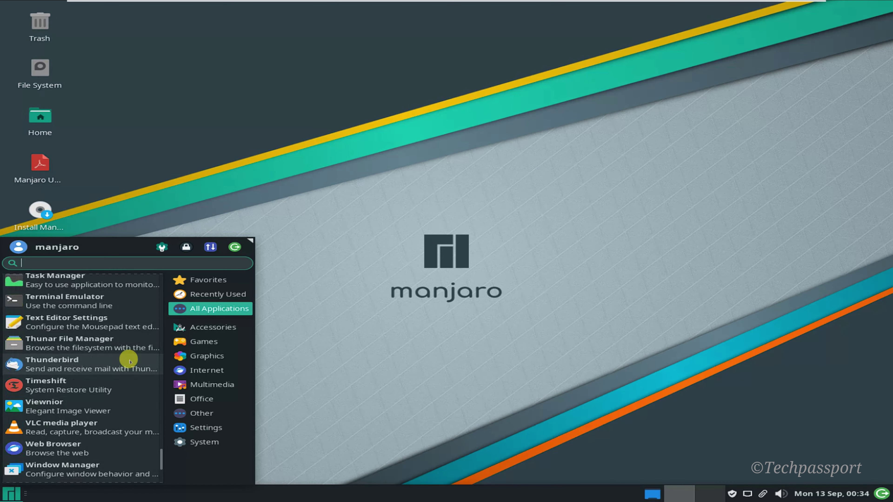
pyautogui.scroll(-2, 129, 361)
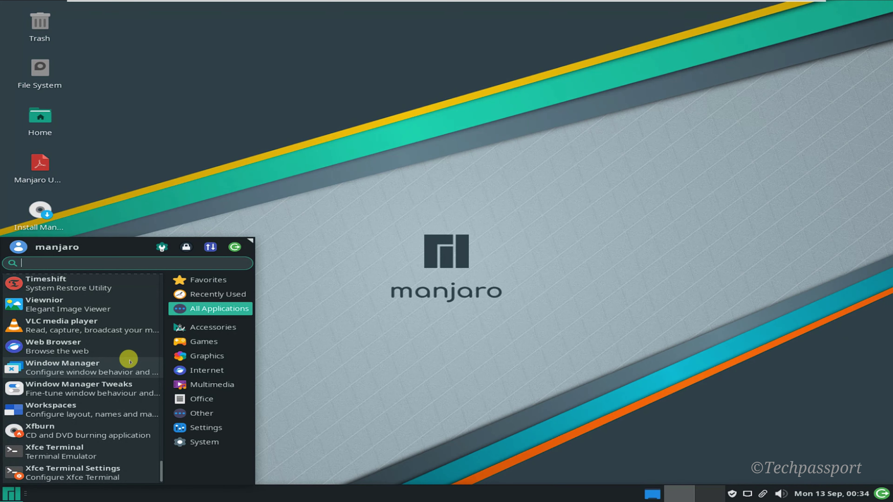
# Step: Review the applications by category, from Games, Graphics and Internet through Multimedia, Office, Other, Settings and System
pyautogui.click(203, 341)
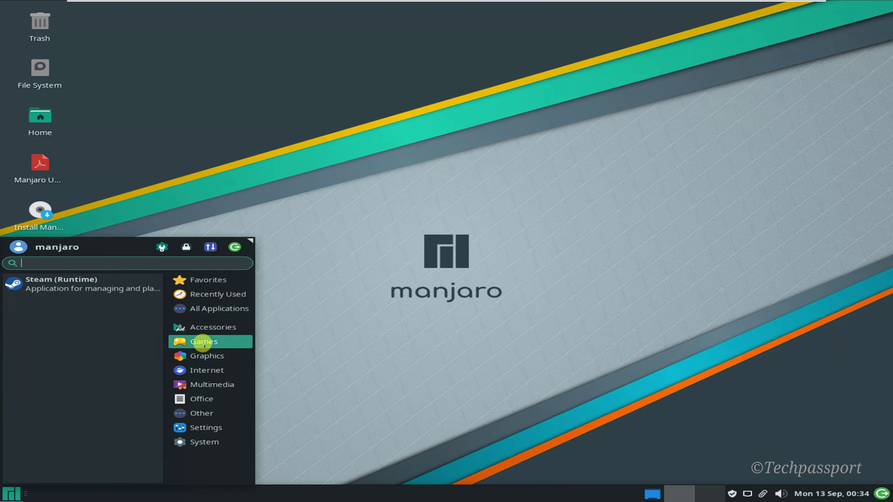
pyautogui.click(203, 354)
pyautogui.click(203, 369)
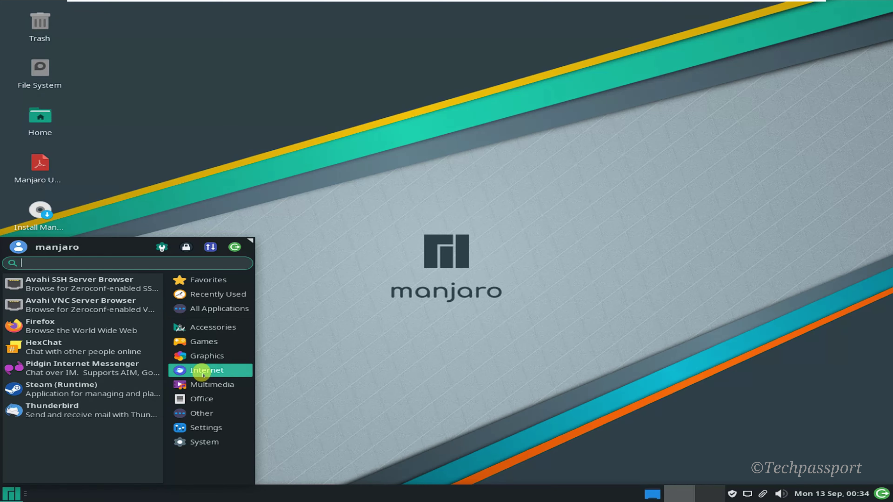
pyautogui.click(204, 387)
pyautogui.click(203, 399)
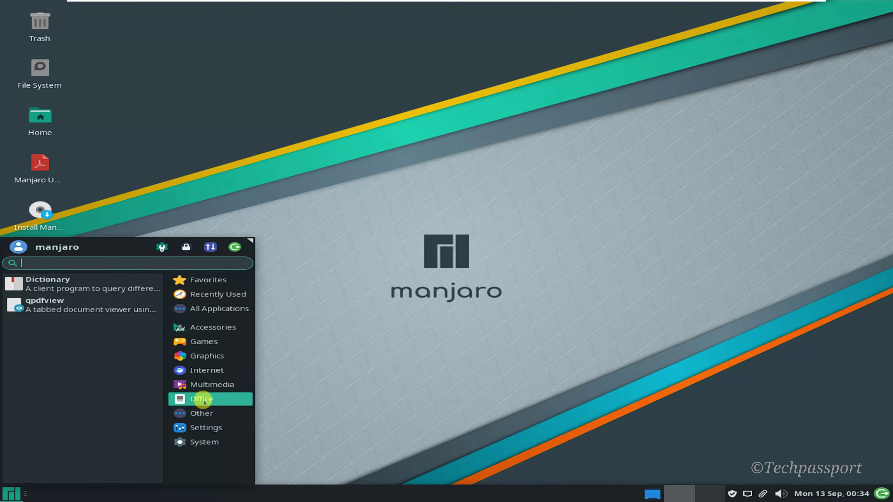
pyautogui.click(204, 414)
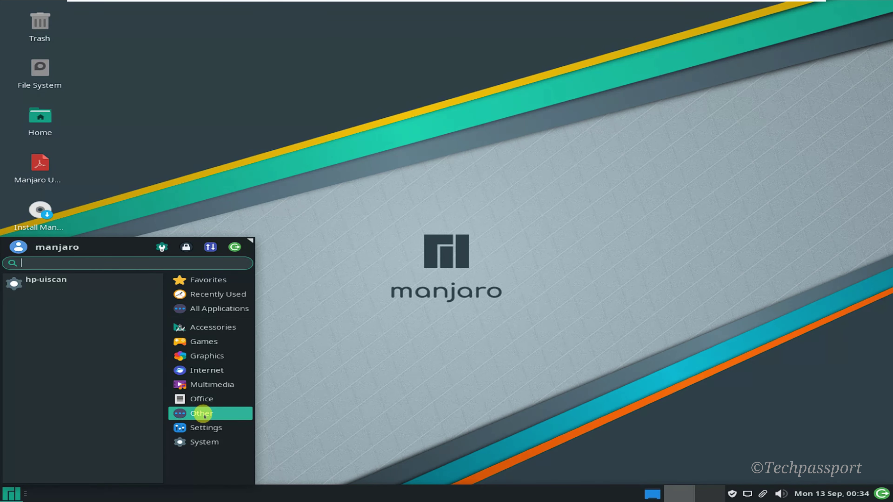
pyautogui.click(214, 428)
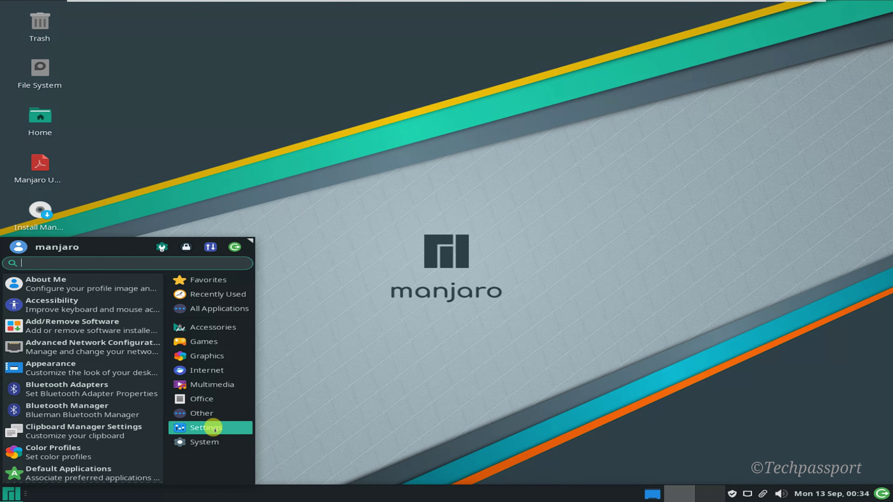
pyautogui.click(214, 443)
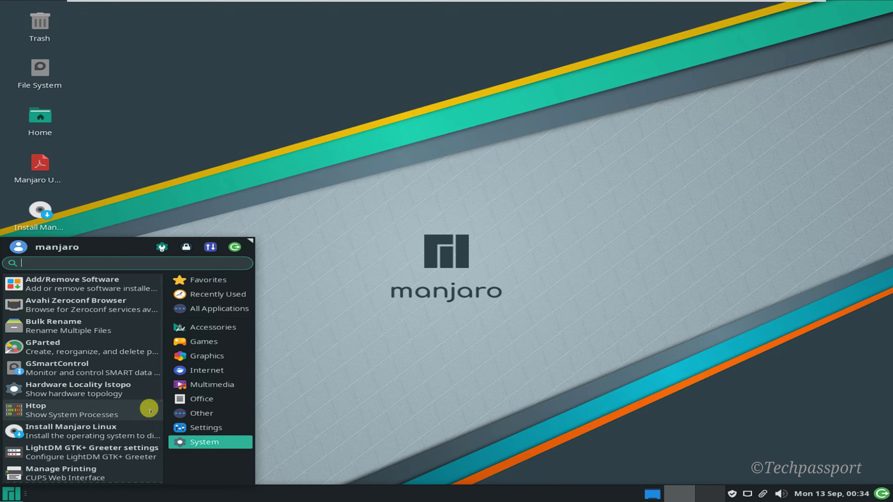
pyautogui.scroll(-2, 142, 346)
pyautogui.scroll(-3, 143, 346)
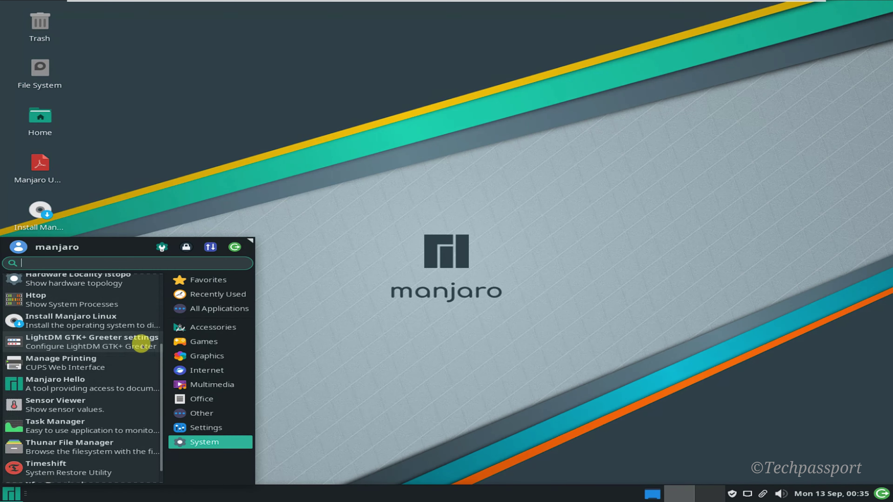
pyautogui.click(171, 171)
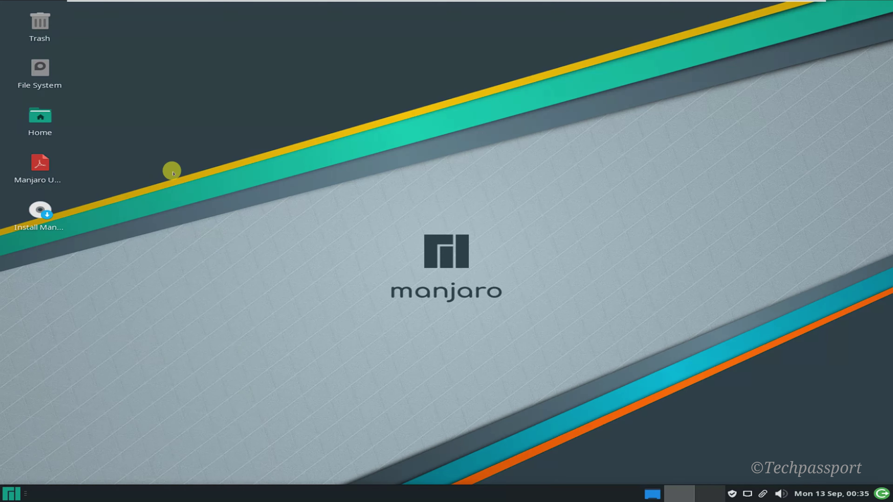
# Step: Start the Manjaro Linux installer from the desktop and accept American English as the installer language
pyautogui.click(45, 225)
pyautogui.click(45, 225)
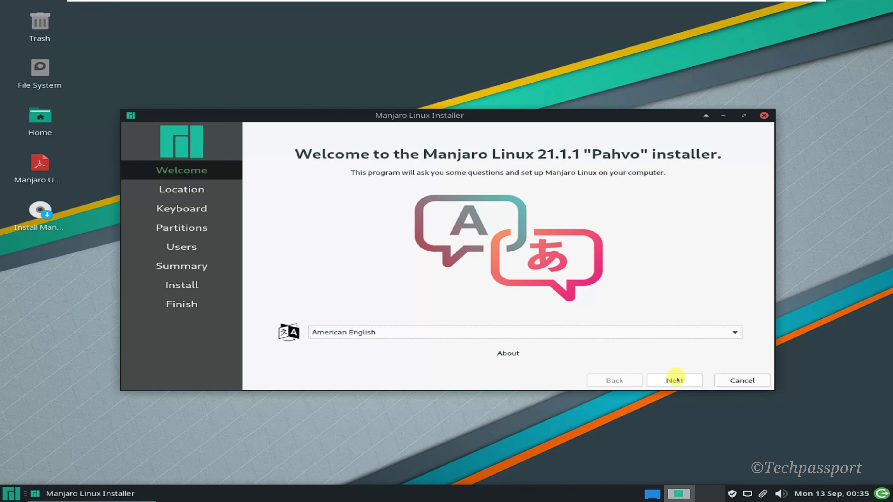
pyautogui.click(675, 381)
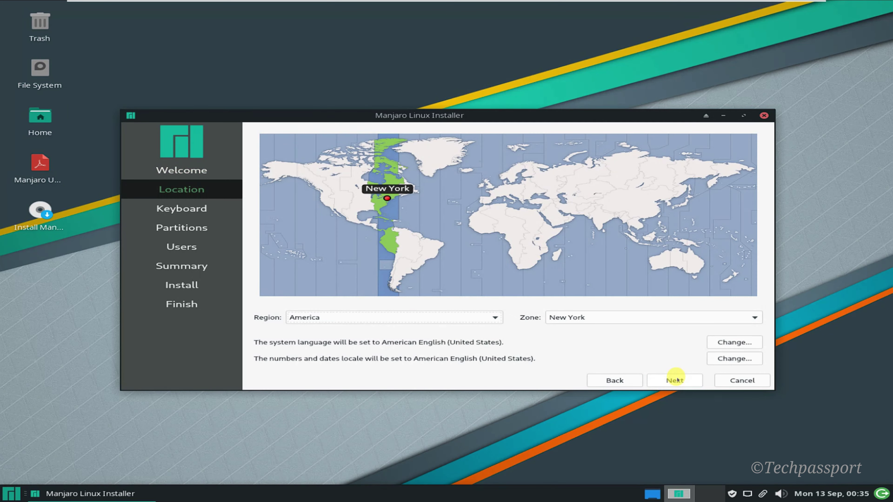
# Step: Set the installation's region to Asia and its time zone to Dhaka
pyautogui.click(609, 217)
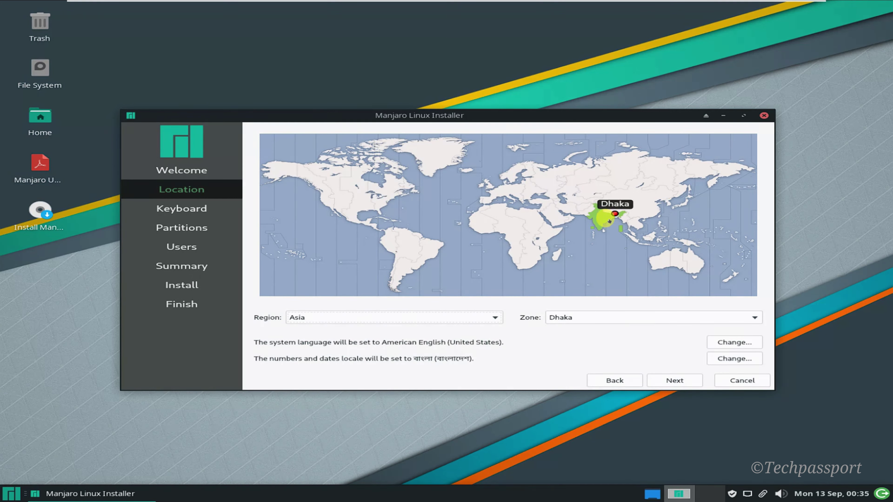
pyautogui.click(671, 381)
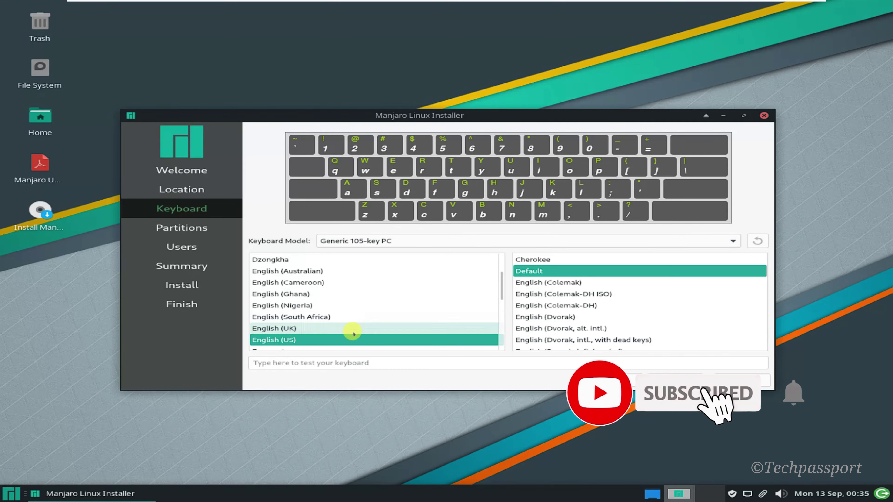
# Step: Accept the Default English (US) keyboard layout and have the 40 GiB disk erased with No Swap and ext4
pyautogui.click(671, 381)
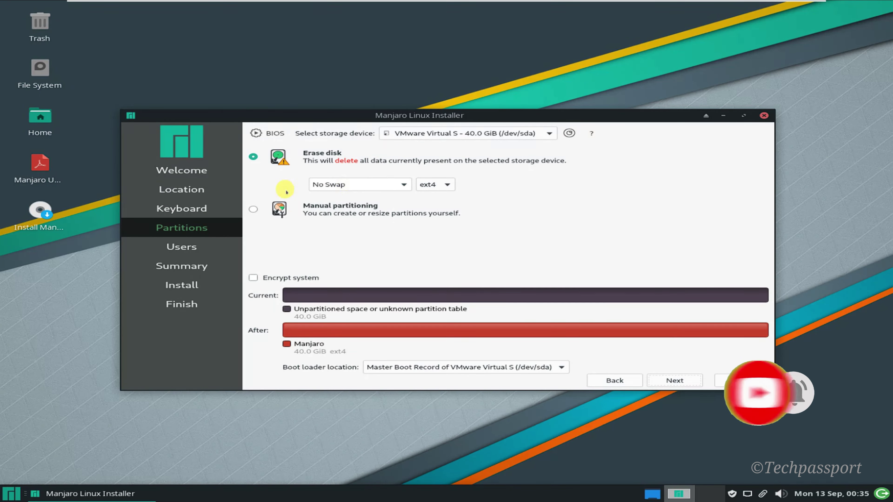
pyautogui.click(677, 382)
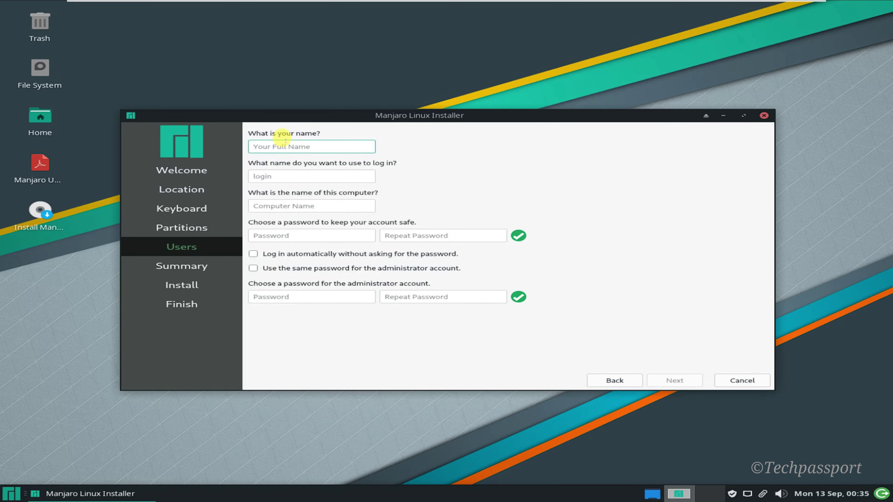
# Step: Enter techpassport as the user's name and login, and name the computer tcpvpc
pyautogui.write('tech')
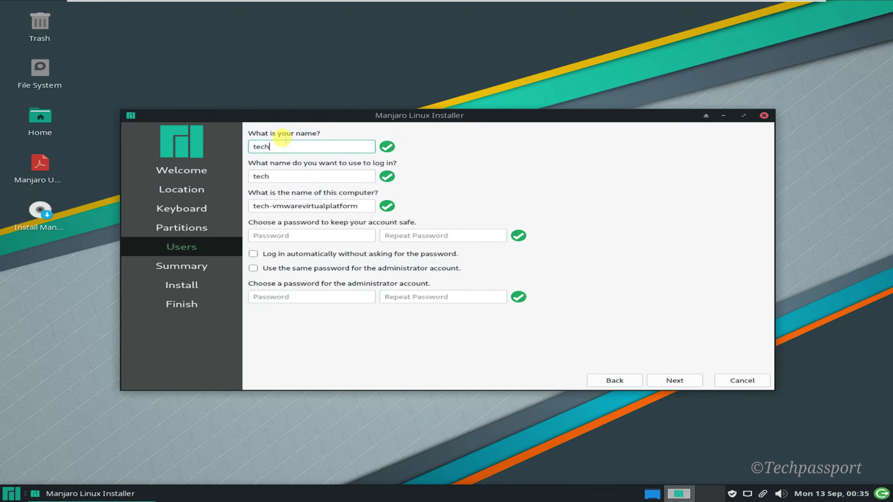
pyautogui.write('passport')
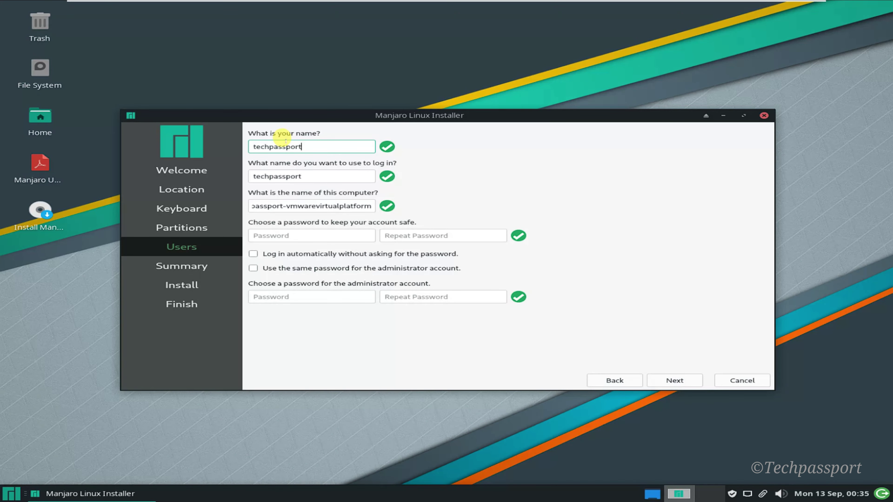
pyautogui.click(281, 199)
pyautogui.hotkey('ctrl', 'a')
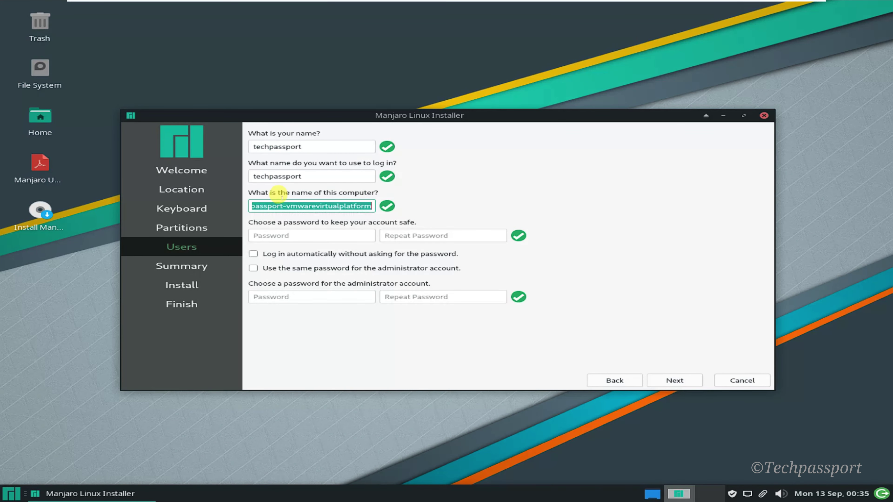
pyautogui.write('tcpvpc')
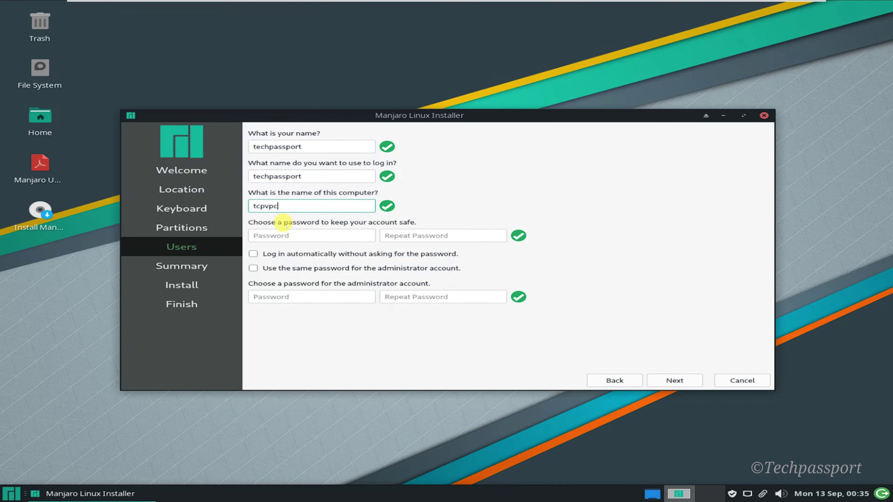
# Step: Enter the user account password and repeat it for confirmation
pyautogui.click(288, 232)
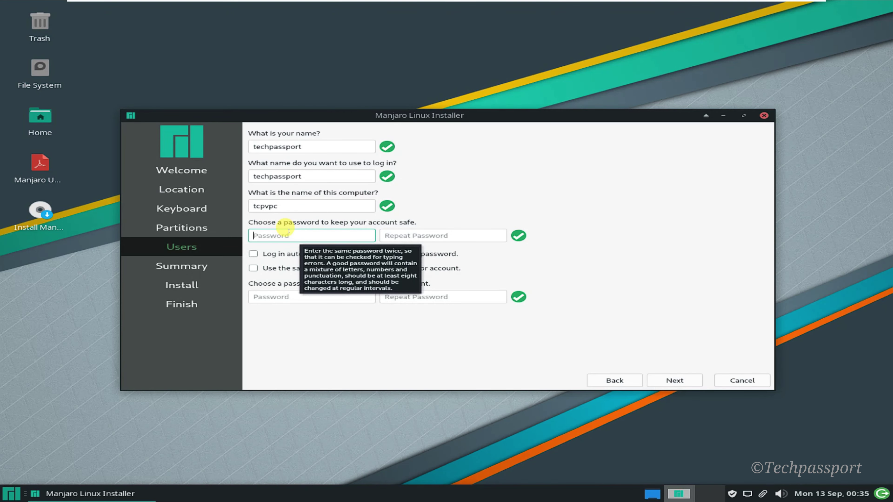
pyautogui.write('t')
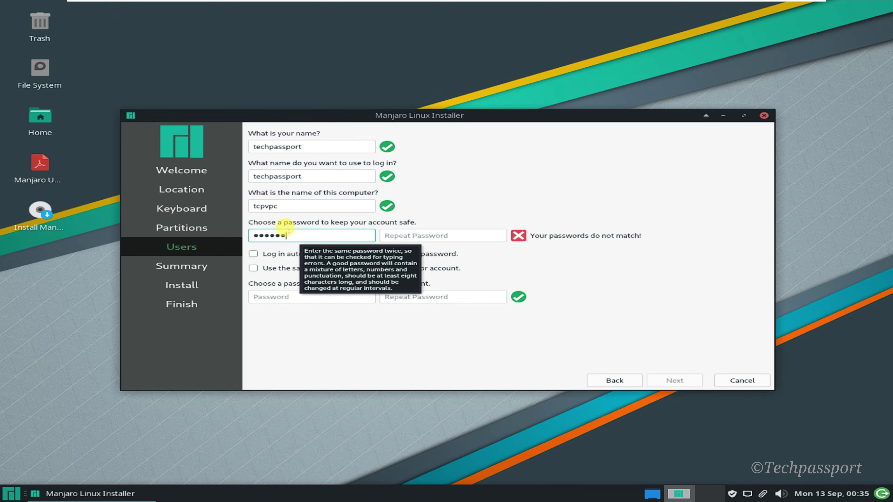
pyautogui.press('Tab')
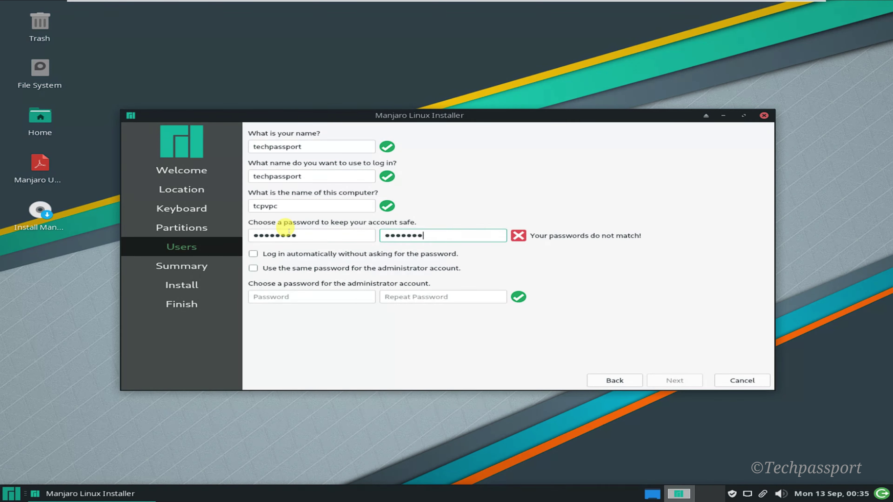
pyautogui.write('t')
# Step: Enable automatic login, reuse the same password for the administrator account, and continue to the installation summary
pyautogui.click(267, 254)
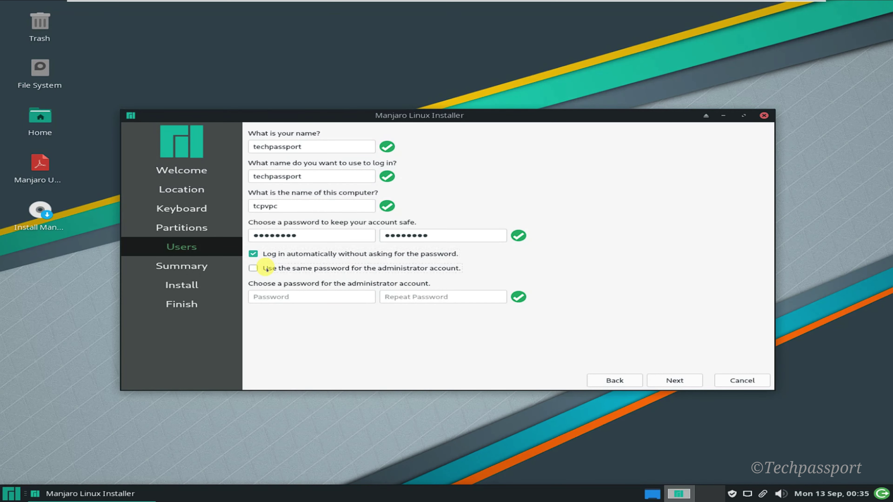
pyautogui.click(266, 269)
pyautogui.click(672, 380)
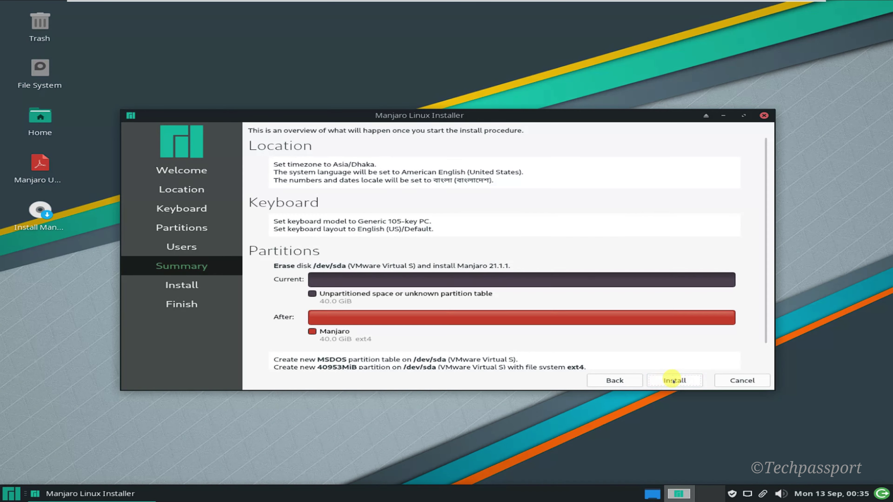
# Step: Start the Manjaro 21.1.1 installation and confirm the disk changes
pyautogui.click(671, 380)
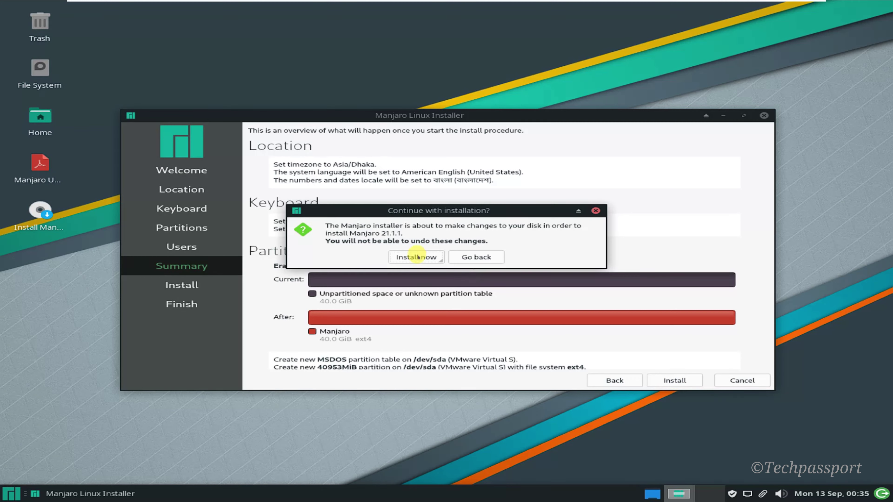
pyautogui.click(418, 257)
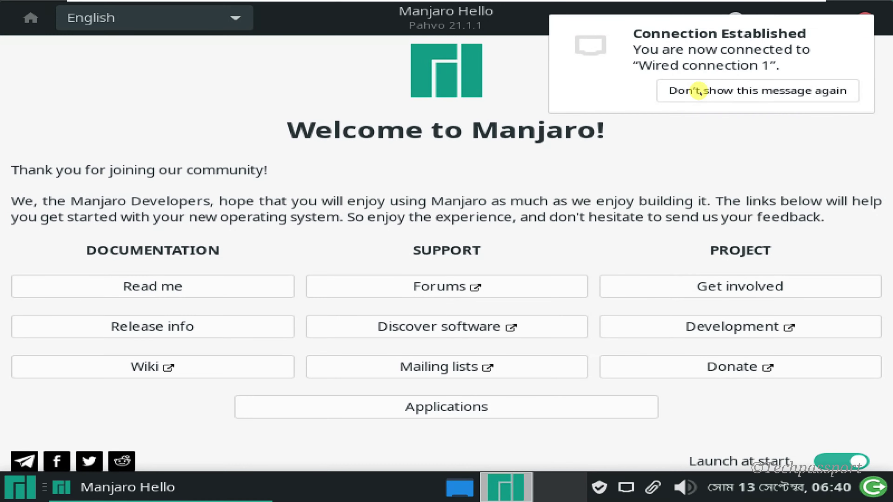
# Step: Turn off further network connection notifications and close the Manjaro Hello welcome window
pyautogui.click(699, 90)
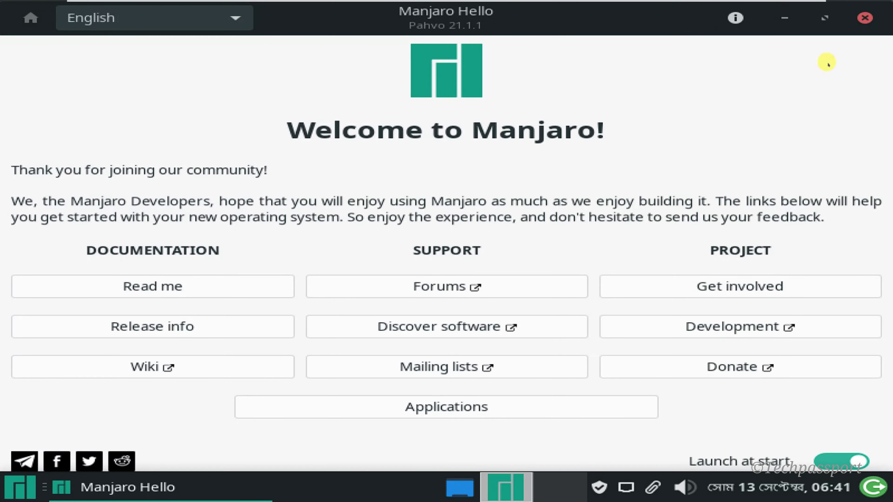
pyautogui.click(866, 18)
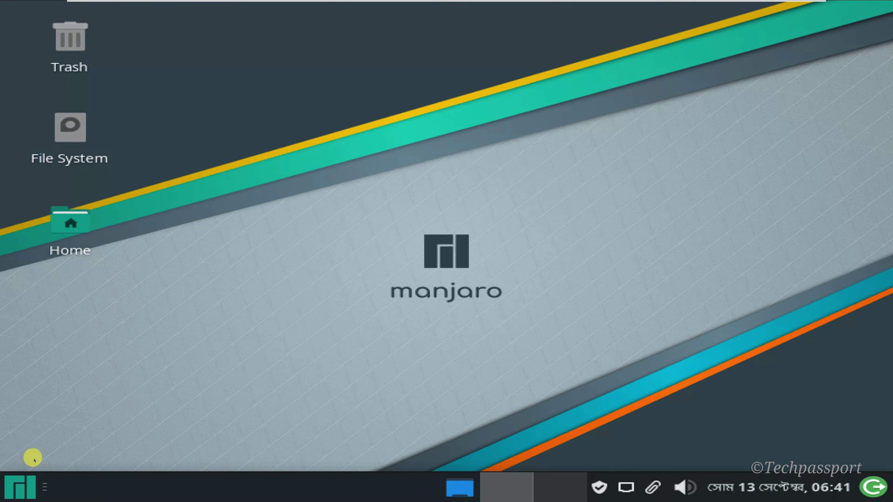
# Step: Browse the Settings applications and view the About Me profile form, closing it without changes
pyautogui.click(20, 475)
pyautogui.click(351, 396)
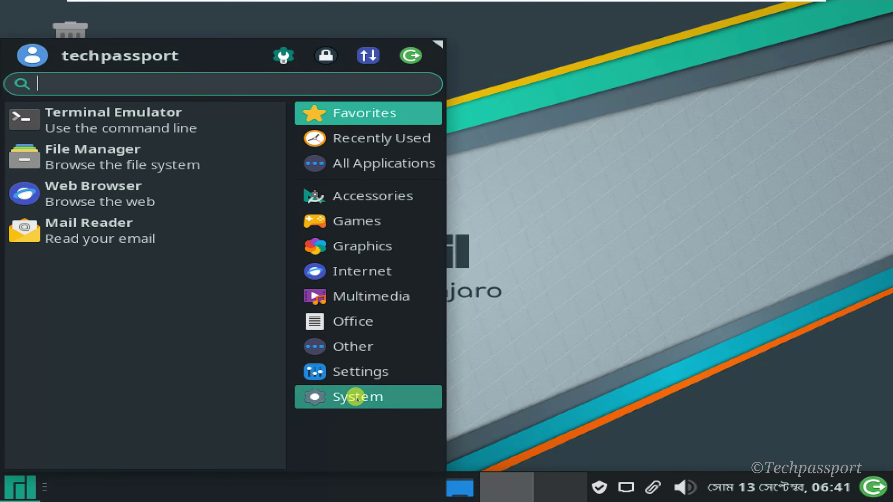
pyautogui.click(363, 370)
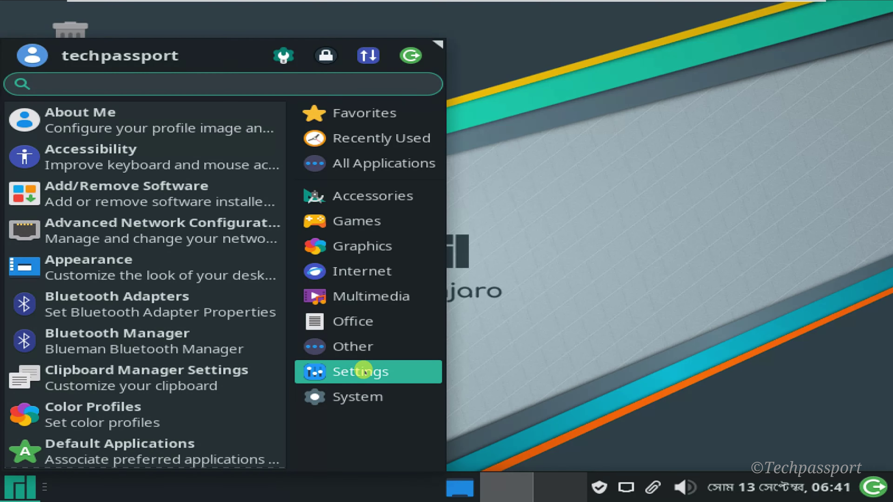
pyautogui.scroll(-10, 241, 368)
pyautogui.scroll(-7, 241, 368)
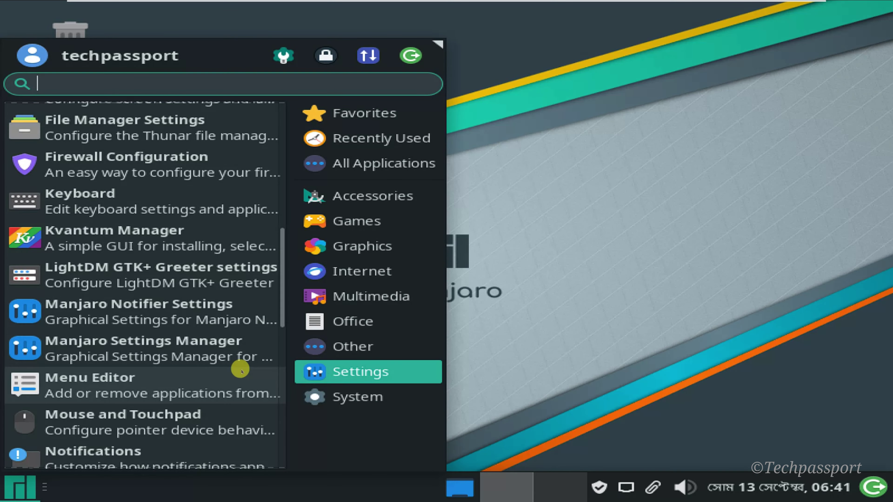
pyautogui.scroll(15, 241, 369)
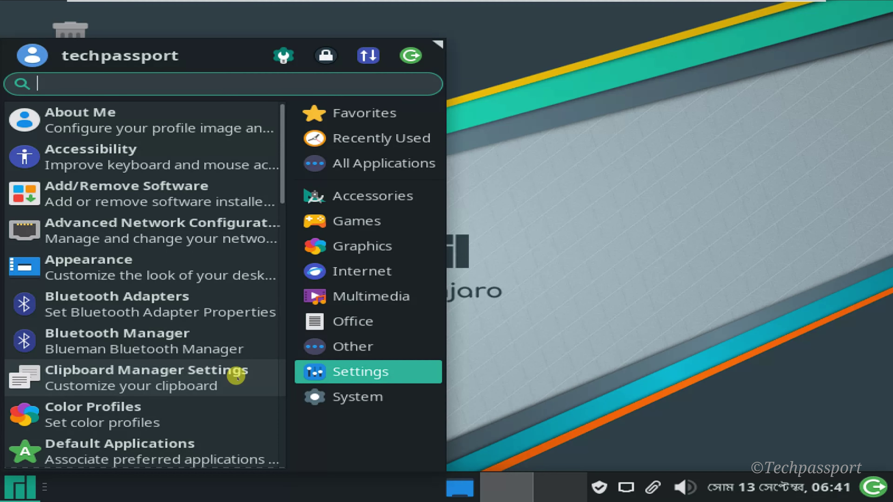
pyautogui.click(127, 115)
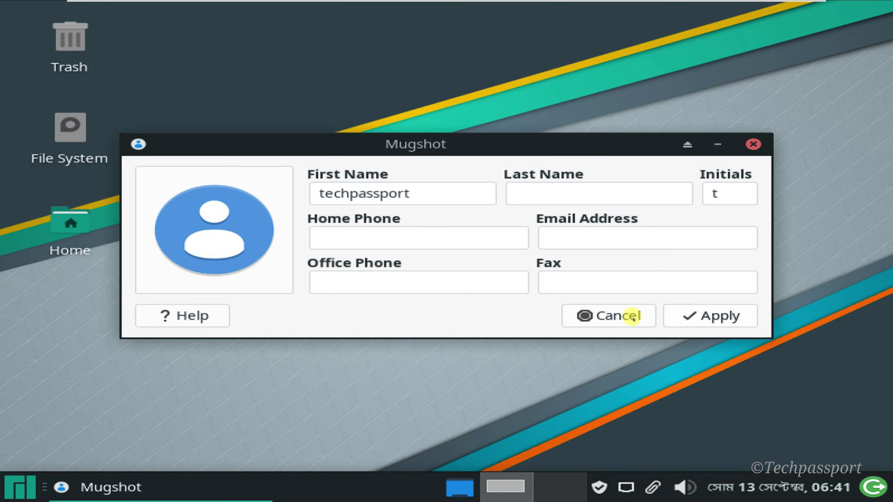
pyautogui.click(749, 145)
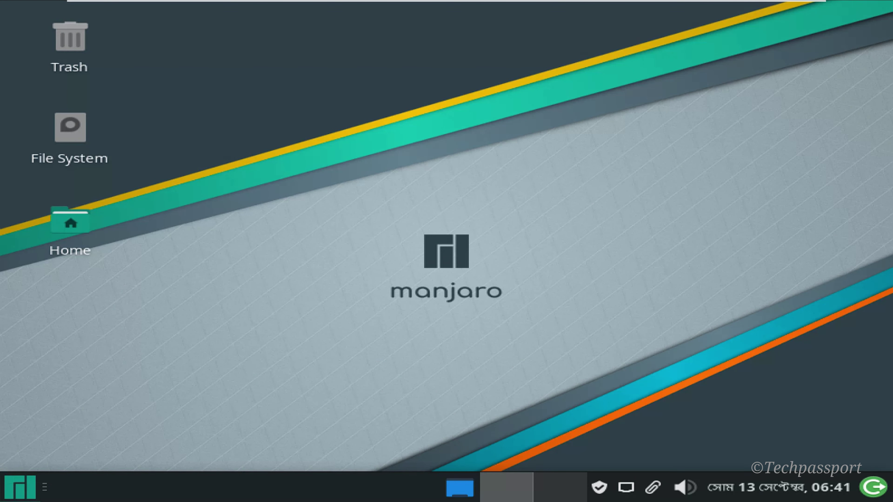
# Step: Open Add/Remove Software from the full application list, view its software catalogue and close it
pyautogui.click(6, 488)
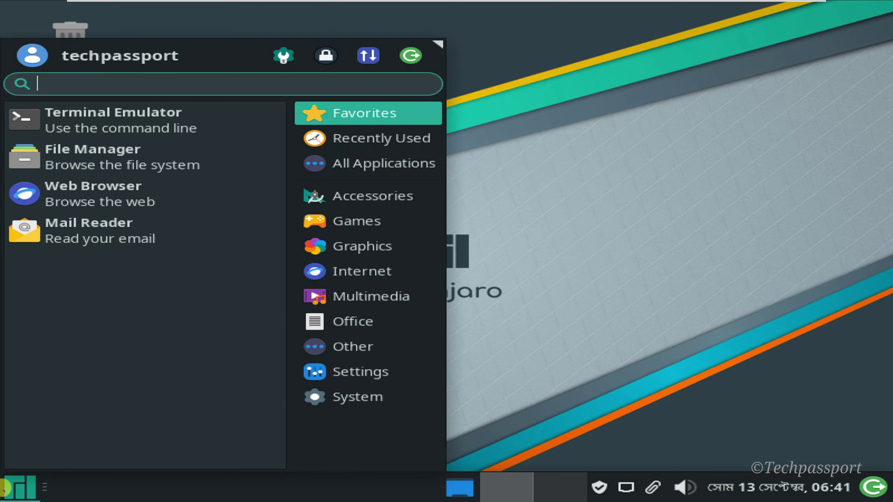
pyautogui.click(359, 164)
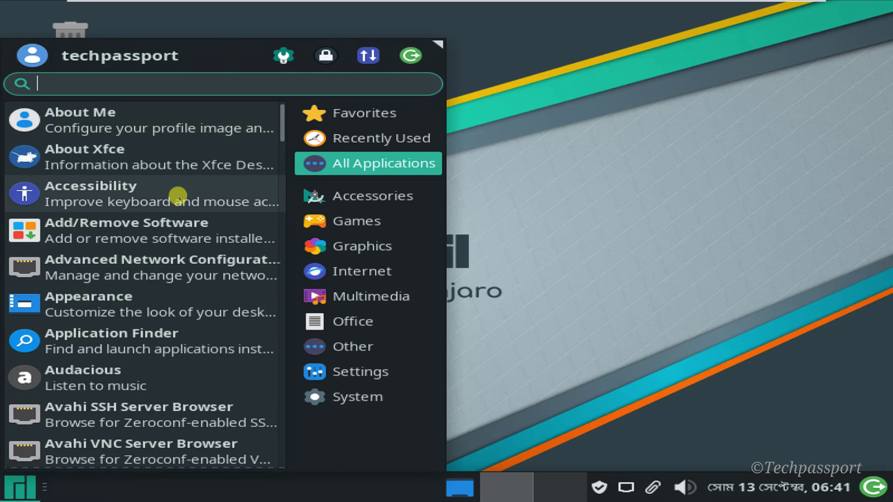
pyautogui.click(173, 228)
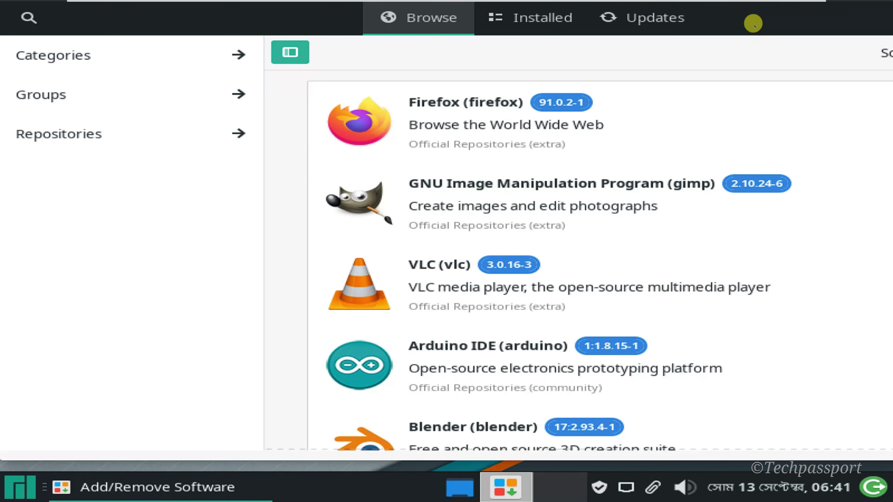
pyautogui.moveTo(753, 22); pyautogui.dragTo(541, 202)
pyautogui.click(836, 212)
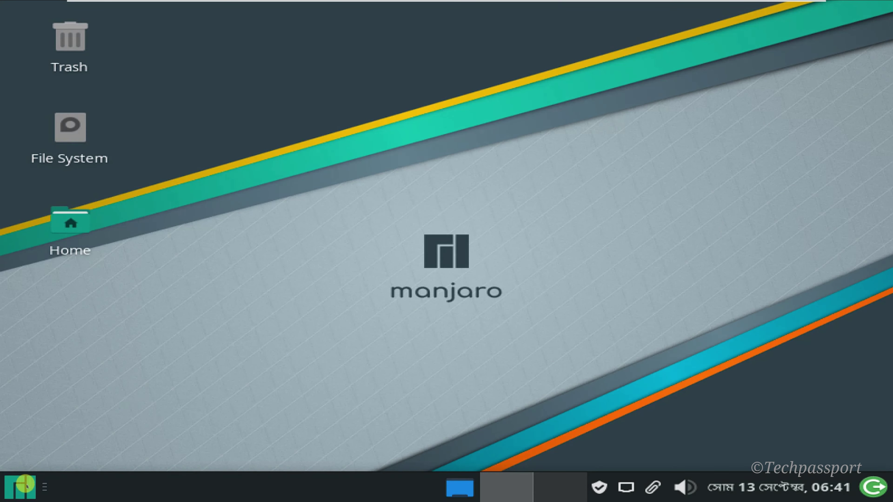
# Step: Look through the Settings applications down to the end of the list
pyautogui.click(14, 490)
pyautogui.click(14, 490)
pyautogui.click(14, 490)
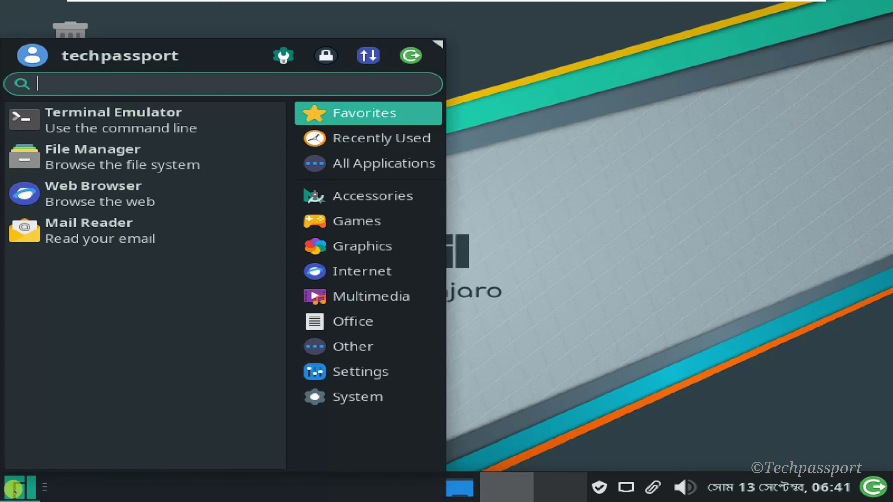
pyautogui.click(378, 367)
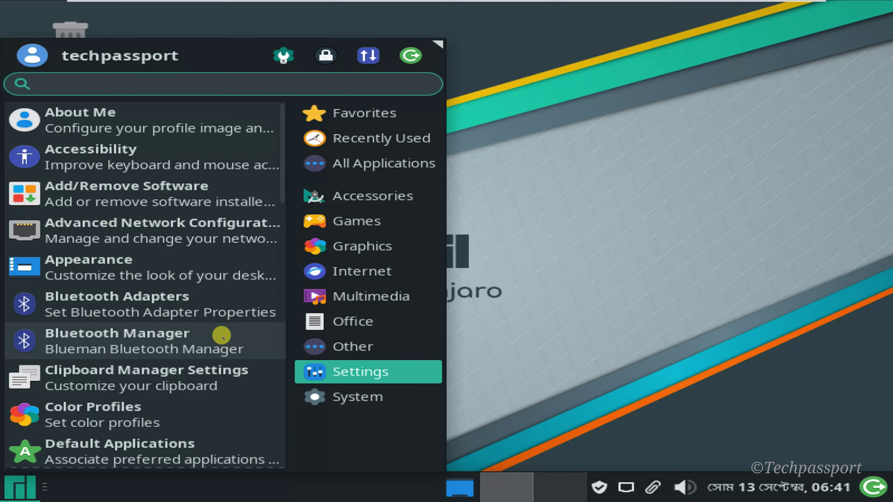
pyautogui.scroll(-10, 219, 339)
pyautogui.scroll(-5, 221, 340)
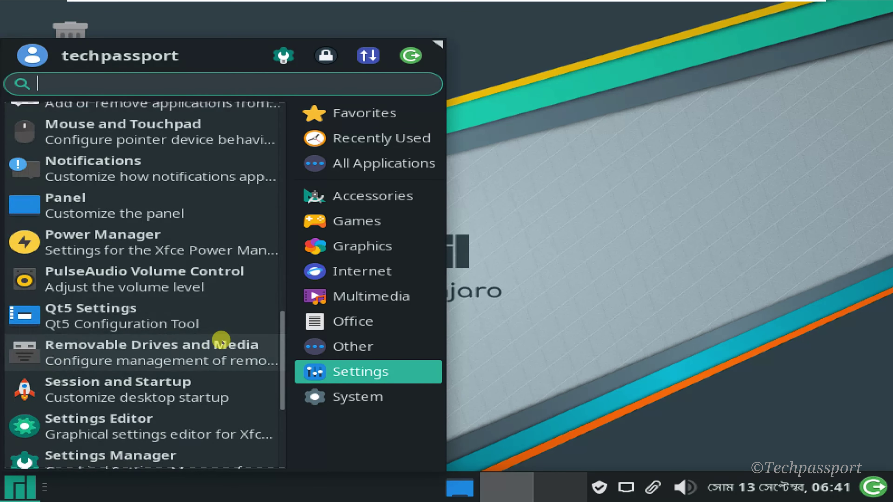
pyautogui.scroll(-3, 222, 341)
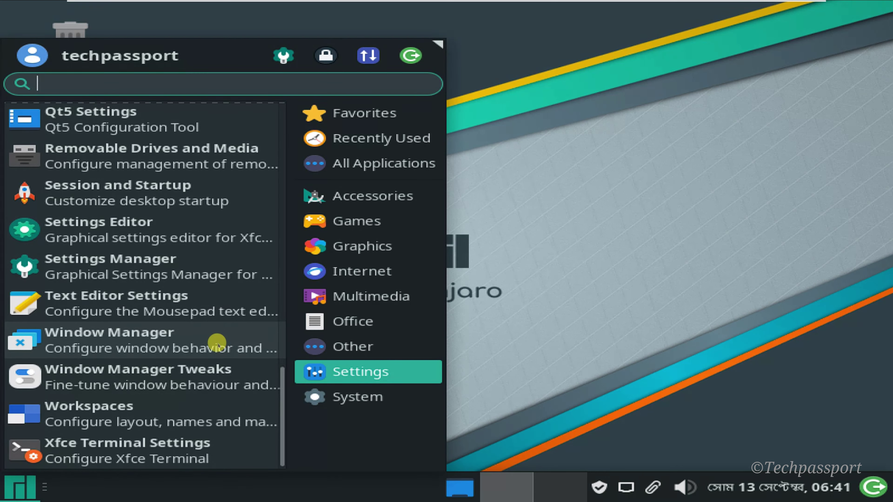
pyautogui.scroll(6, 217, 342)
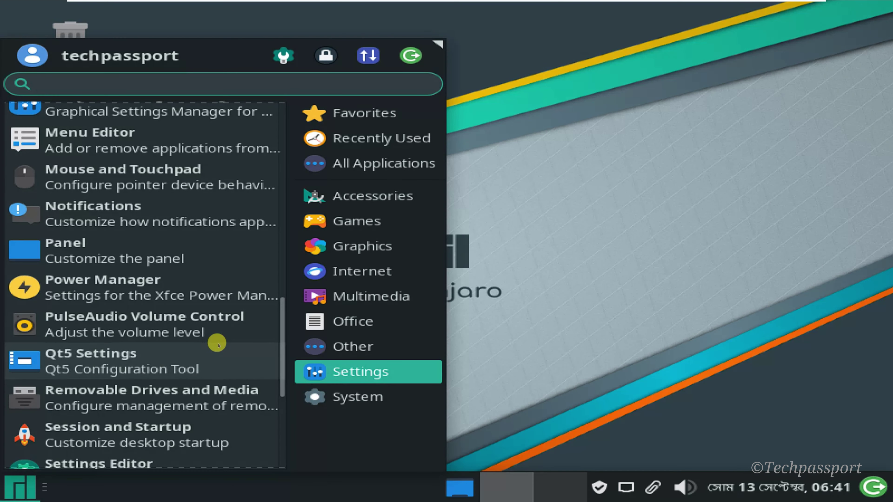
# Step: Look through the System applications from beginning to end
pyautogui.click(336, 395)
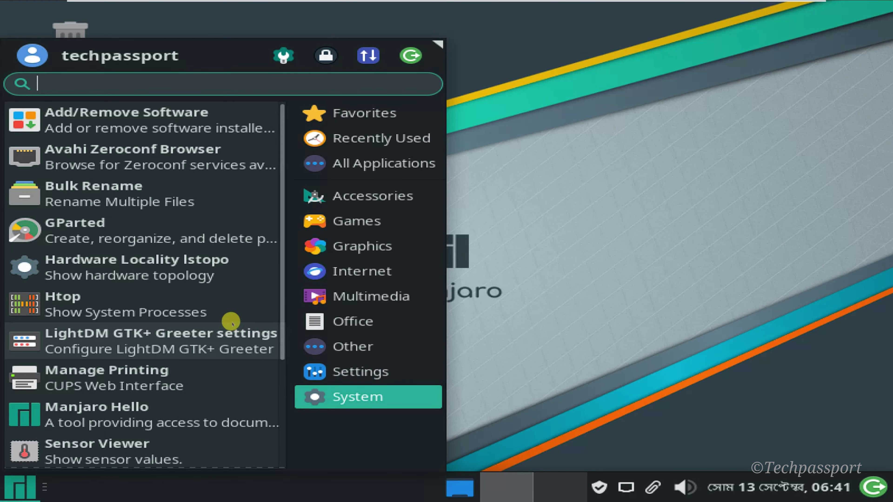
pyautogui.scroll(-4, 232, 319)
pyautogui.scroll(4, 228, 326)
pyautogui.scroll(-4, 228, 327)
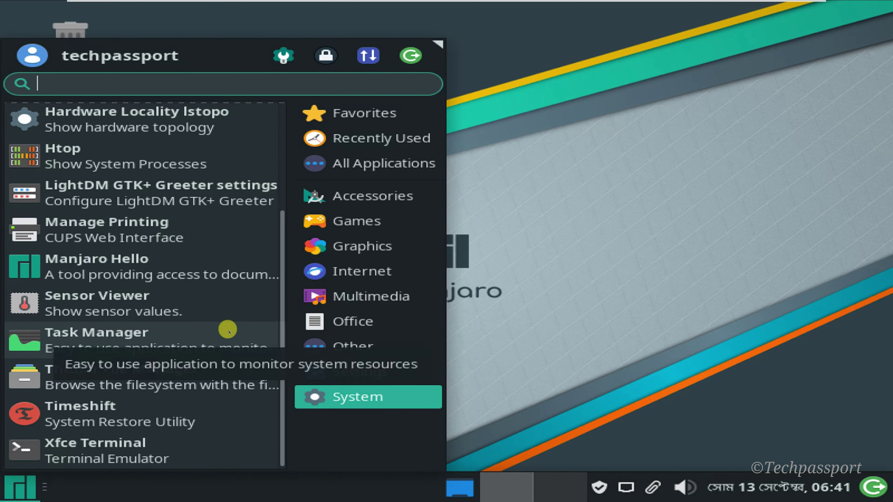
pyautogui.scroll(4, 227, 329)
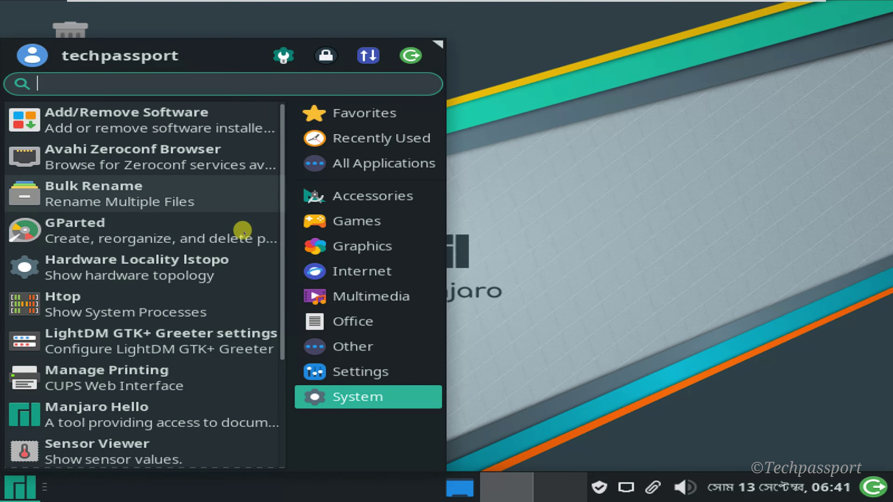
# Step: Open the Display settings from the Settings applications and dismiss the Manjaro Settings Manager notifications
pyautogui.click(343, 369)
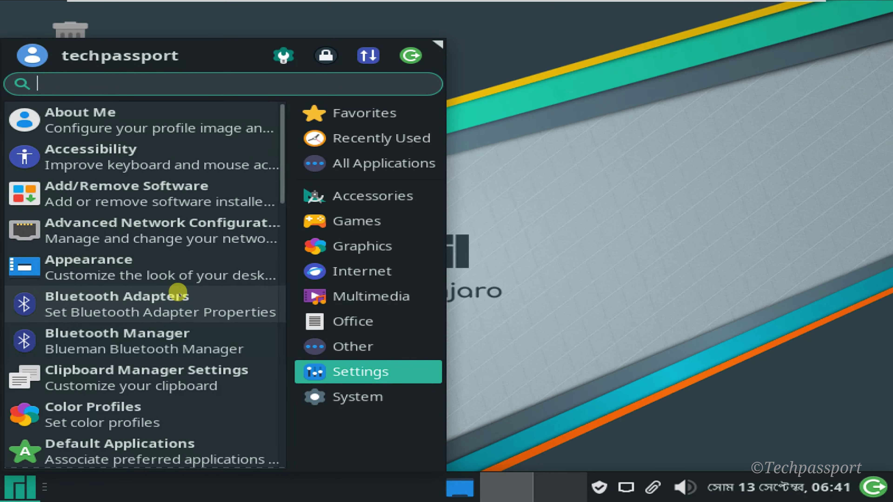
pyautogui.scroll(-1, 168, 267)
pyautogui.scroll(-3, 168, 266)
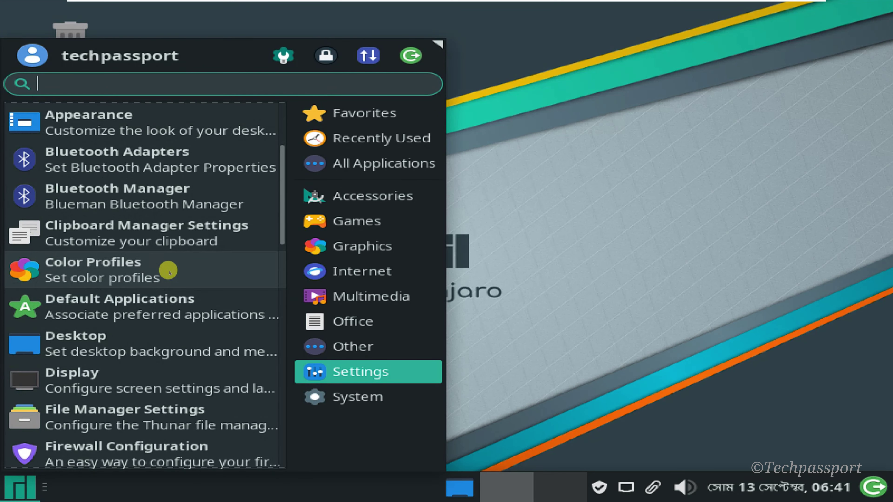
pyautogui.click(145, 372)
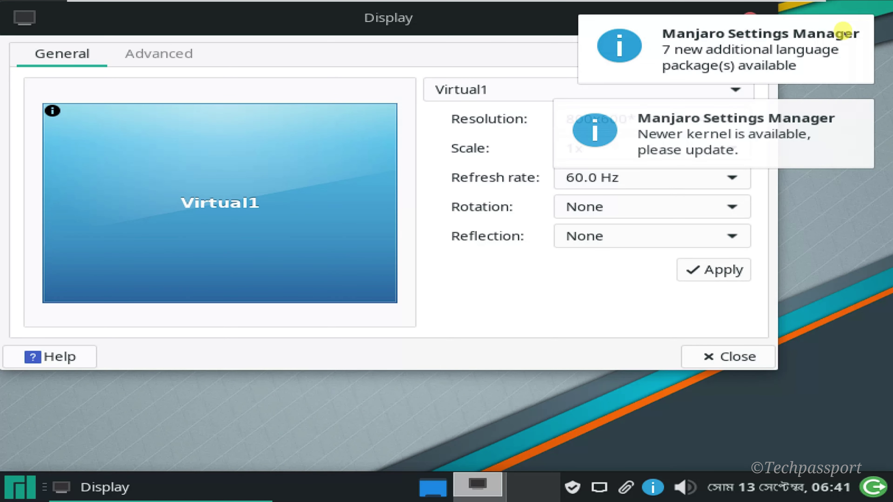
pyautogui.click(843, 31)
pyautogui.click(757, 137)
# Step: Set the Virtual1 display resolution to 1280x1024, apply and keep the configuration, and close the Display settings
pyautogui.click(684, 118)
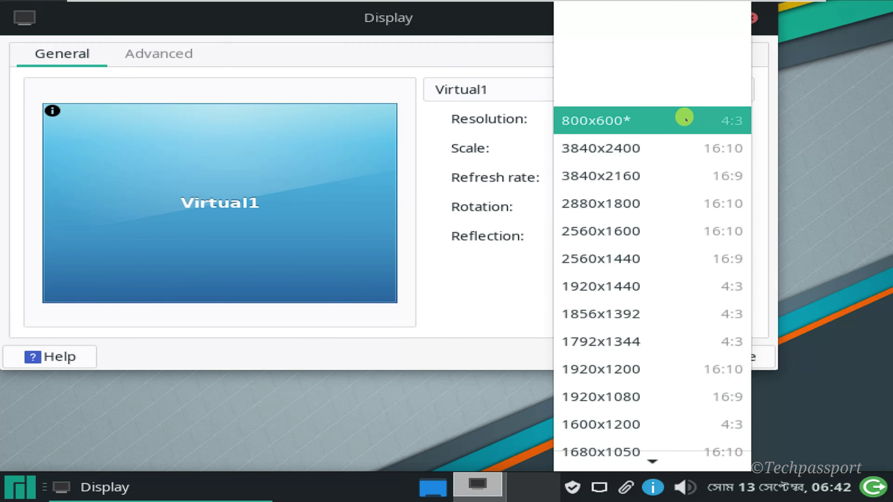
pyautogui.scroll(-4, 668, 279)
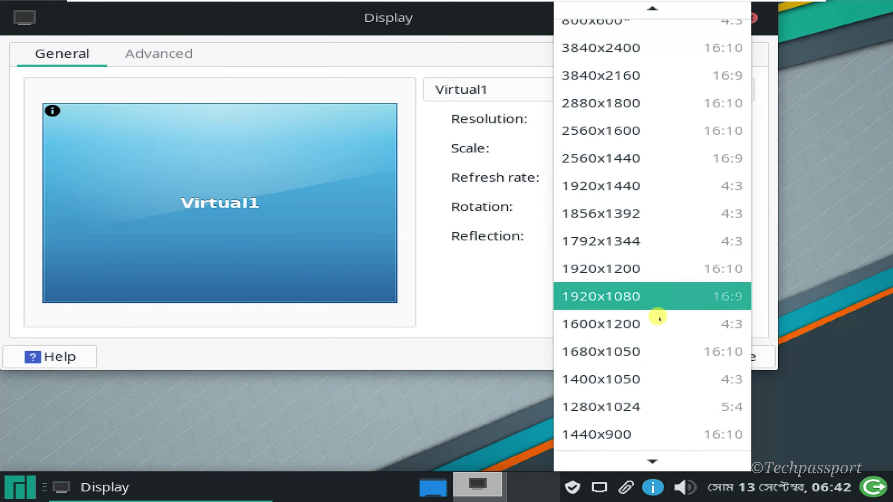
pyautogui.click(633, 401)
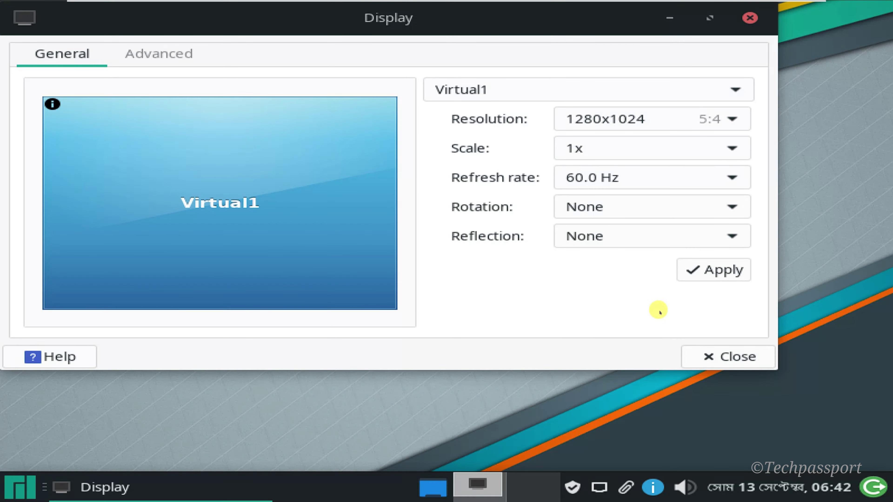
pyautogui.click(714, 270)
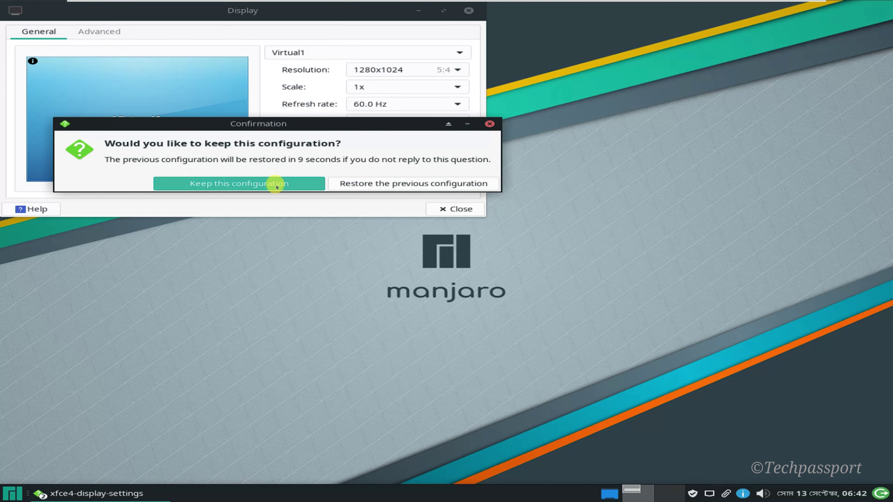
pyautogui.click(276, 187)
pyautogui.click(456, 209)
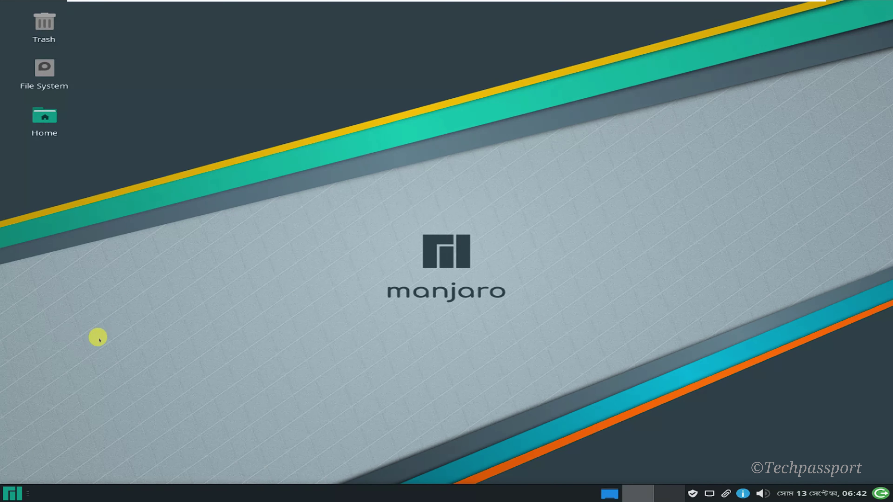
# Step: Open About Xfce from the full application list to view the system information
pyautogui.click(11, 494)
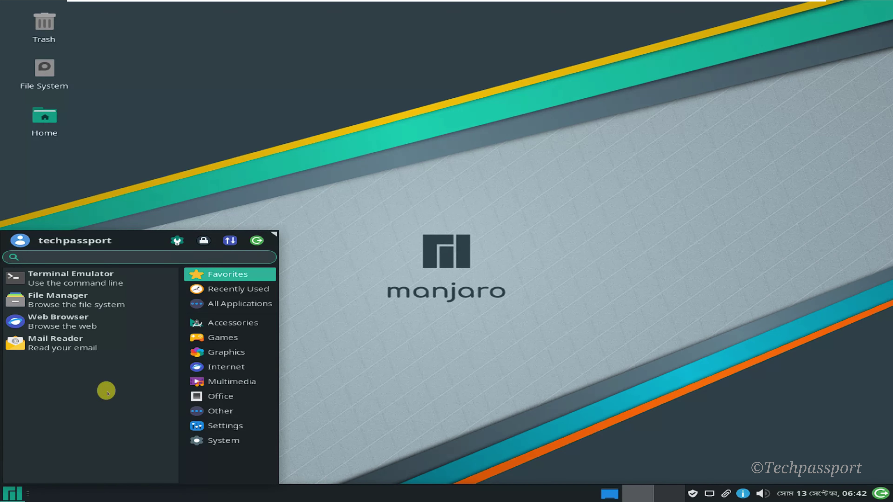
pyautogui.click(240, 303)
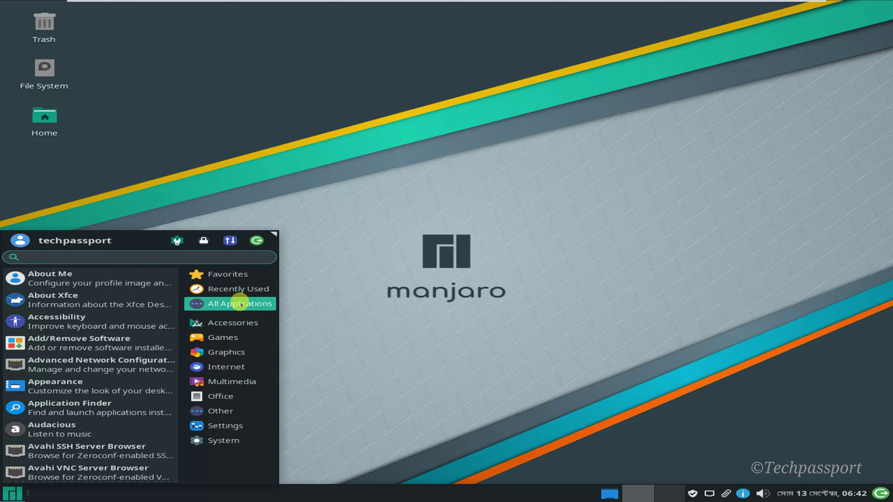
pyautogui.click(77, 302)
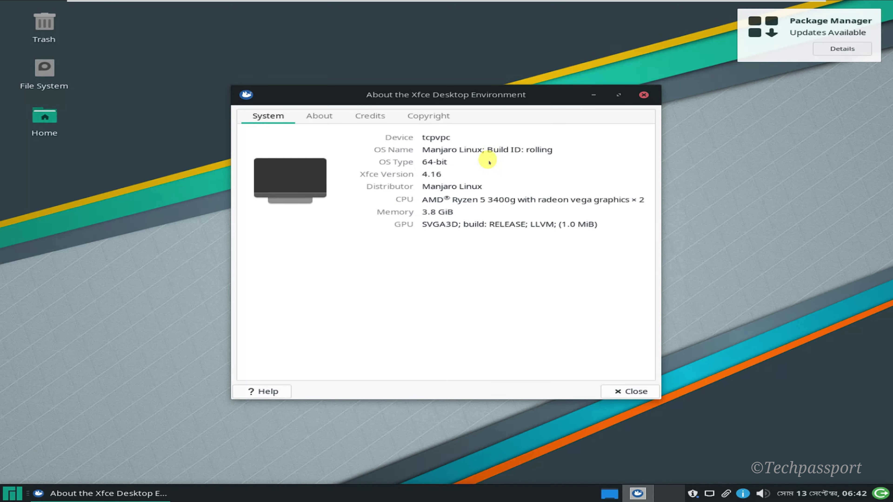
# Step: Open Add/Remove Software from the full application list and view the Telegram Desktop package details
pyautogui.click(14, 492)
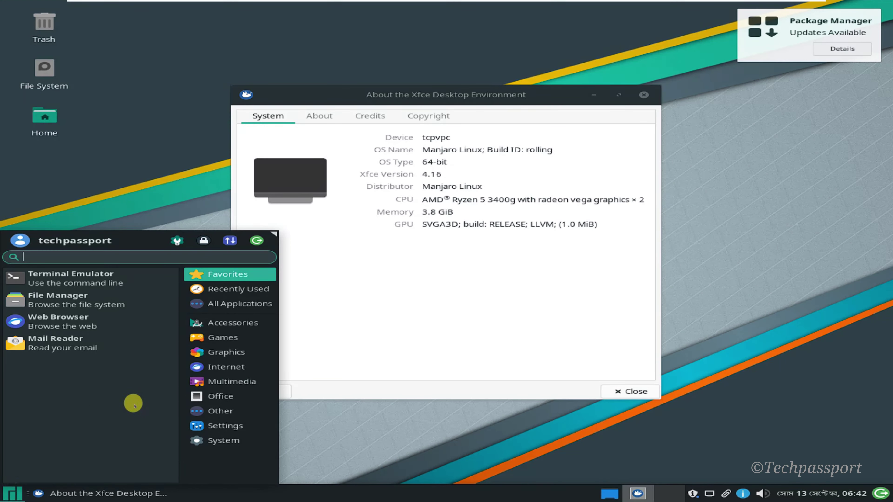
pyautogui.click(215, 304)
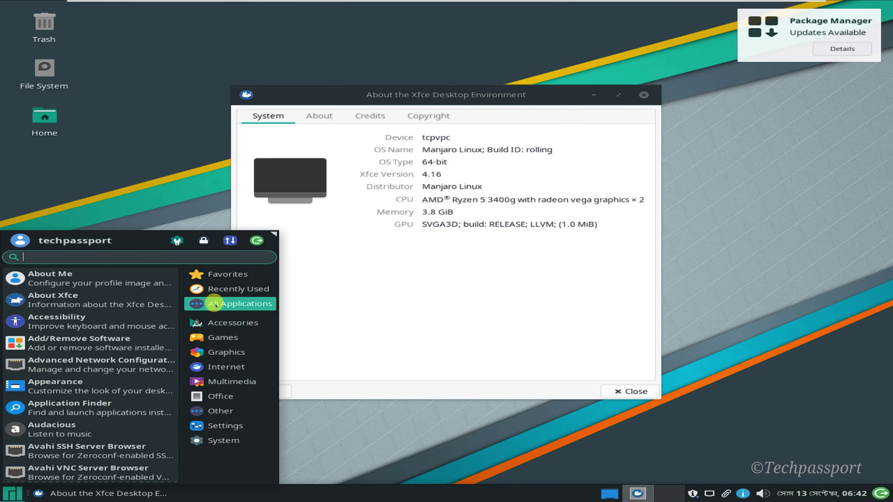
pyautogui.click(86, 344)
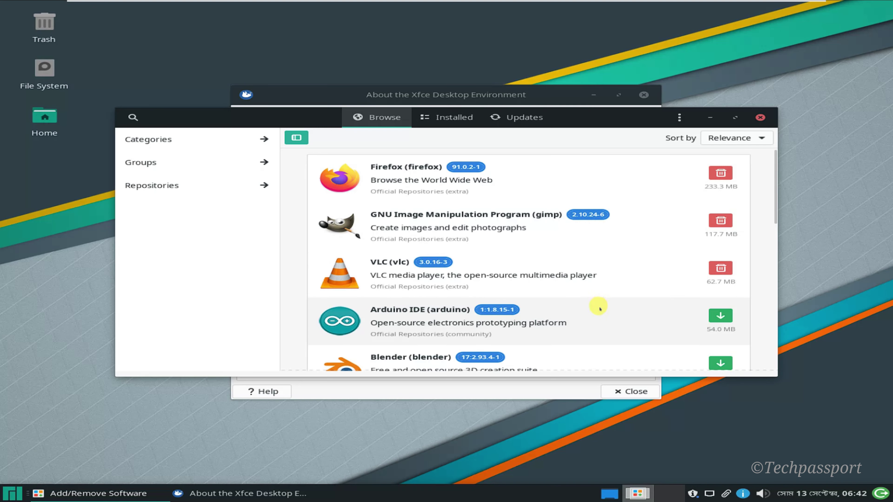
pyautogui.moveTo(769, 201); pyautogui.dragTo(767, 351)
pyautogui.click(629, 333)
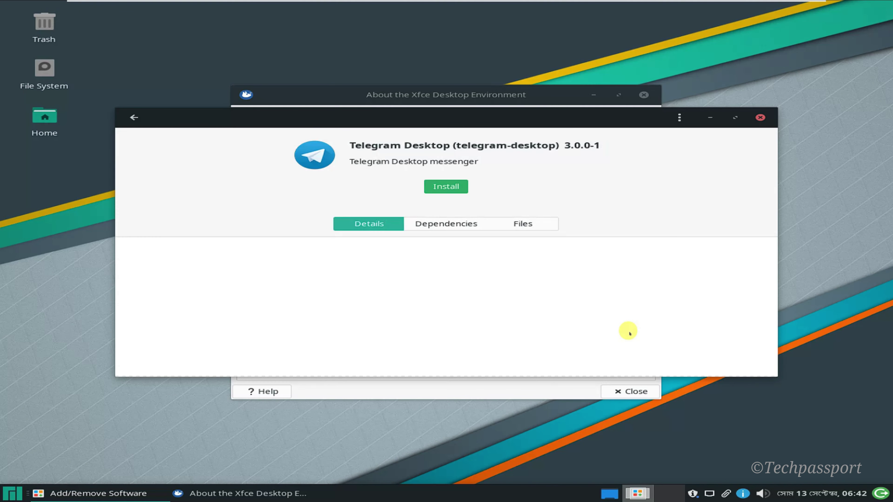
# Step: Try to install Telegram Desktop, applying the pending operation and authenticating with the account password
pyautogui.click(442, 186)
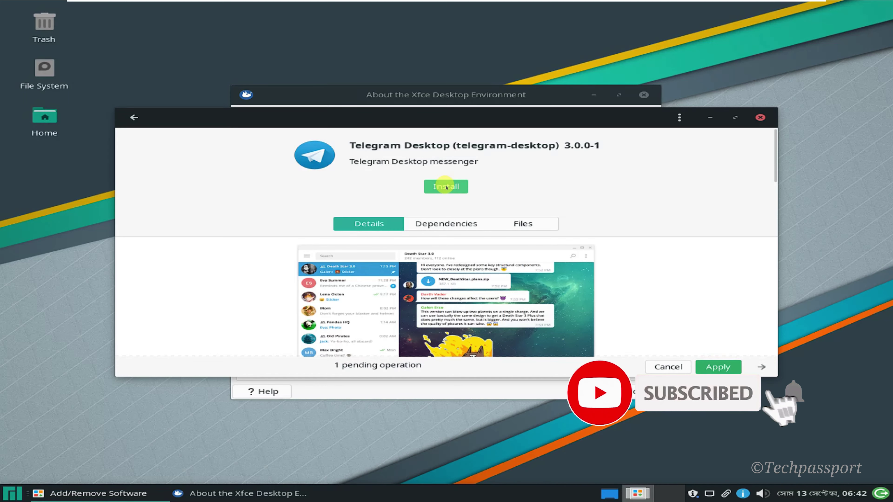
pyautogui.click(717, 367)
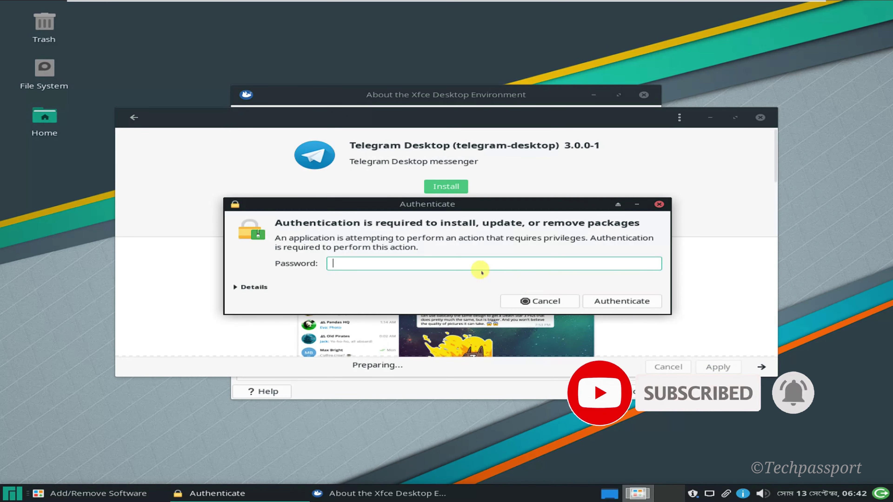
pyautogui.write('****')
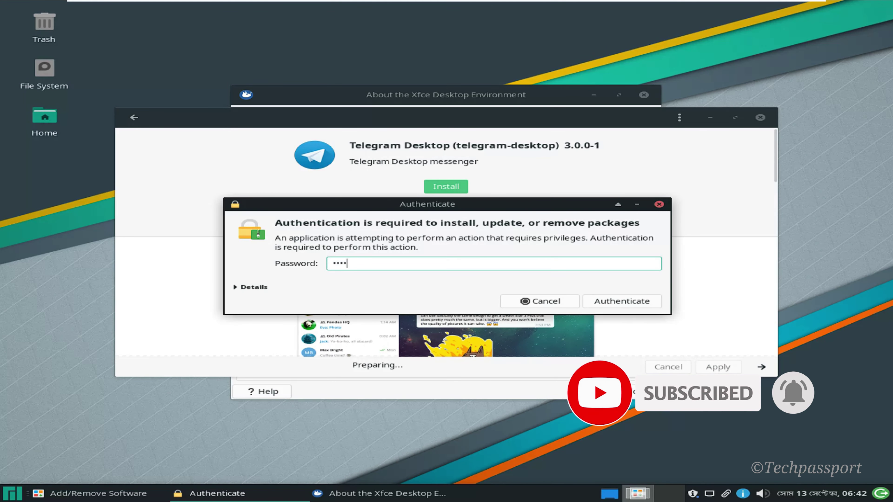
pyautogui.write('****')
pyautogui.click(621, 301)
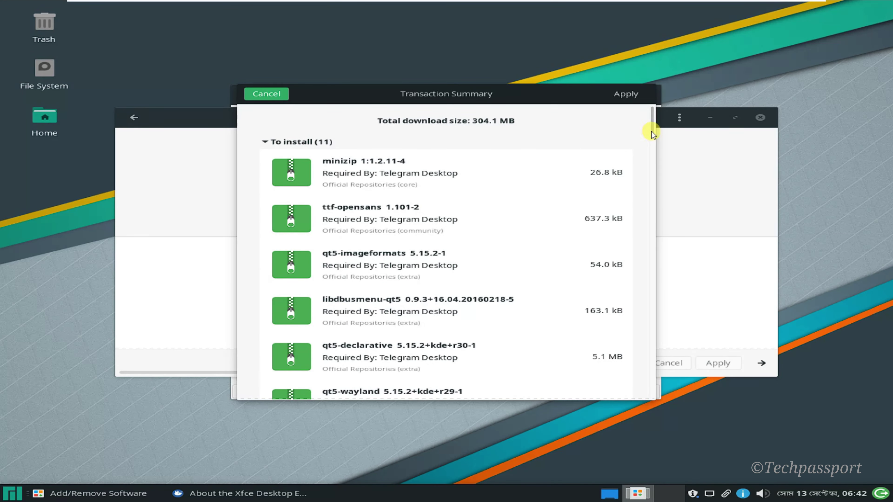
# Step: Review the Telegram Desktop transaction summary, then cancel the installation and close both open windows
pyautogui.scroll(-5, 648, 141)
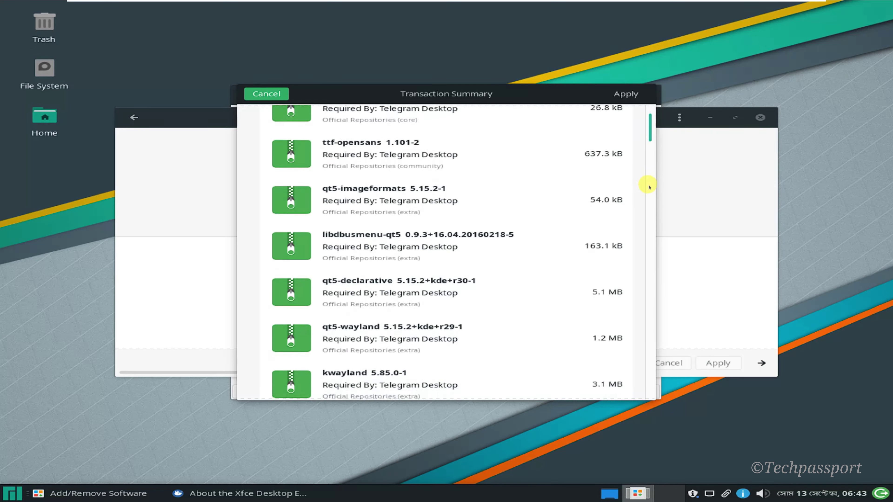
pyautogui.scroll(-6, 652, 287)
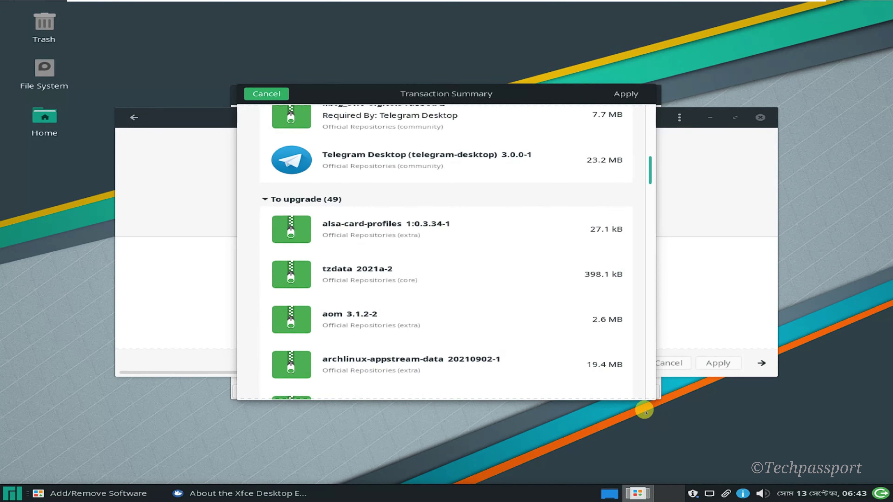
pyautogui.click(266, 94)
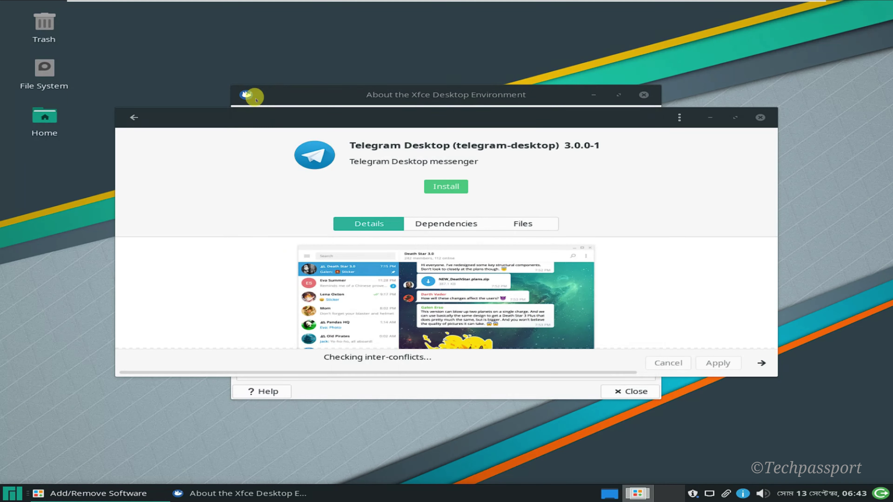
pyautogui.click(668, 367)
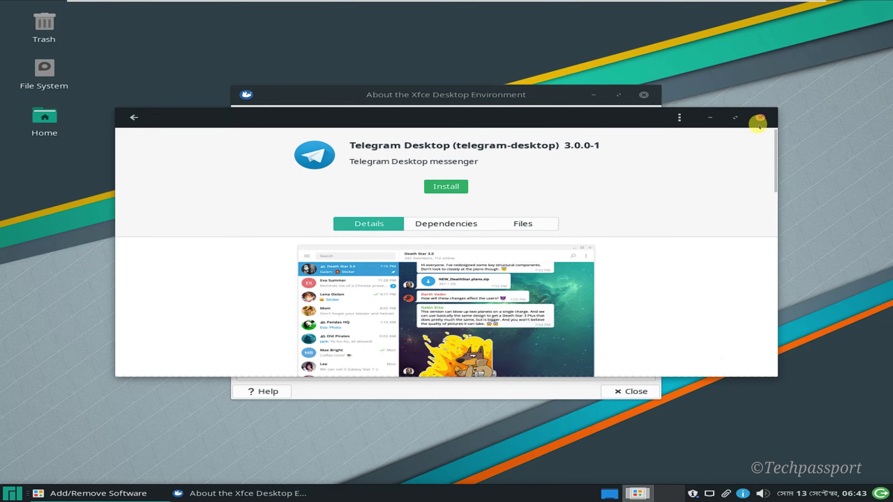
pyautogui.click(760, 118)
pyautogui.click(643, 95)
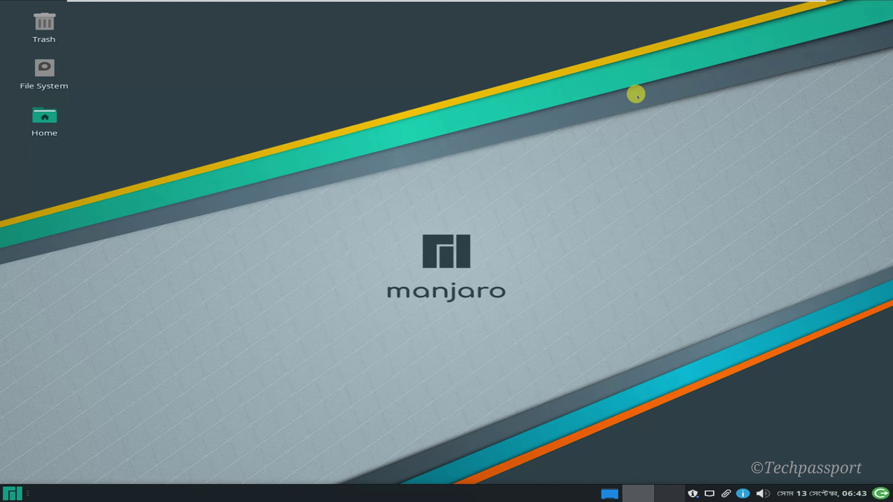
# Step: Open Color Profiles from the full application list, view the monitor's profile settings and close the window
pyautogui.click(8, 495)
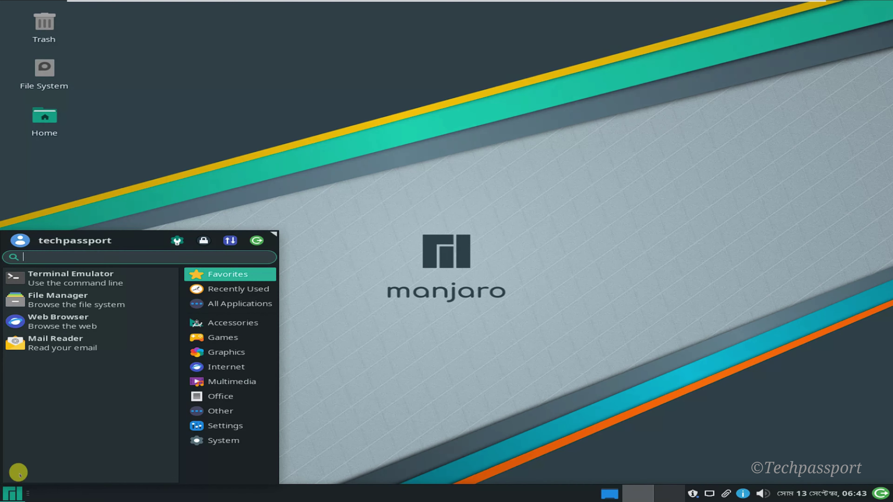
pyautogui.click(229, 303)
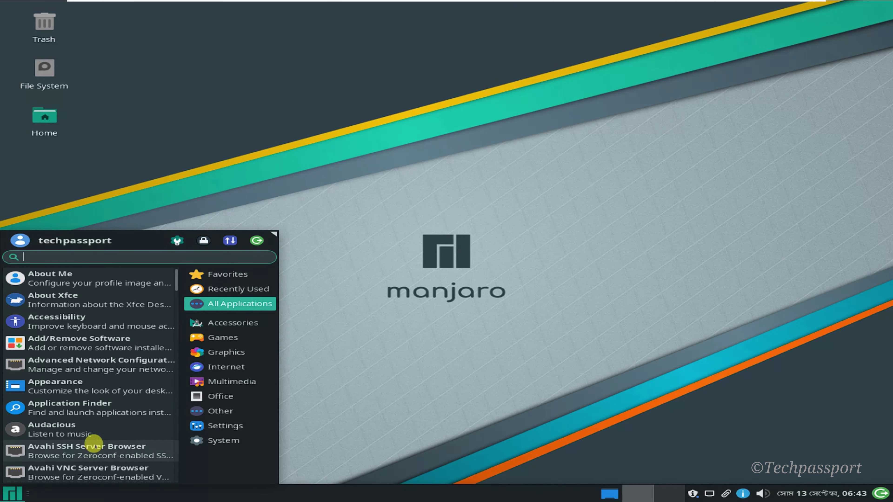
pyautogui.scroll(-3, 118, 428)
pyautogui.scroll(-4, 118, 427)
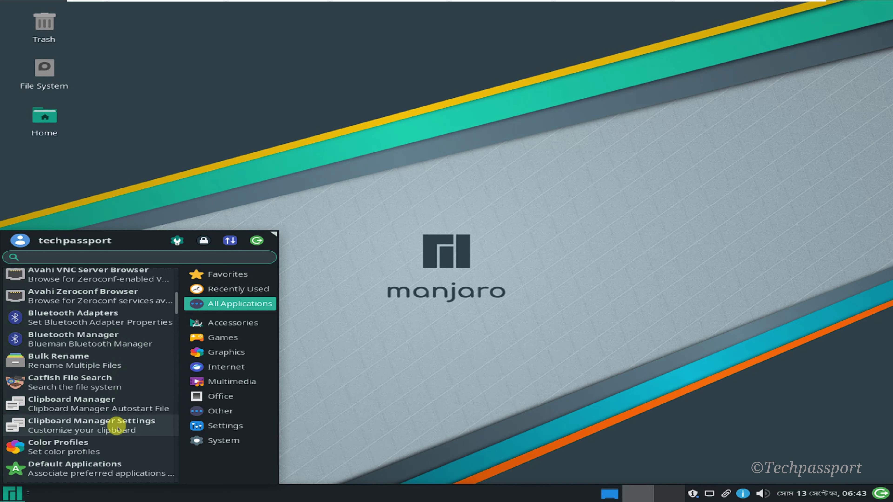
pyautogui.click(102, 447)
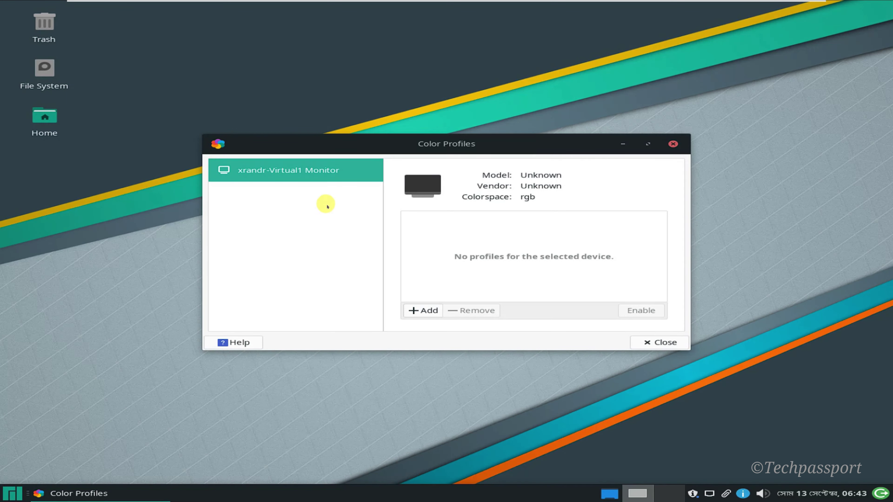
pyautogui.click(671, 144)
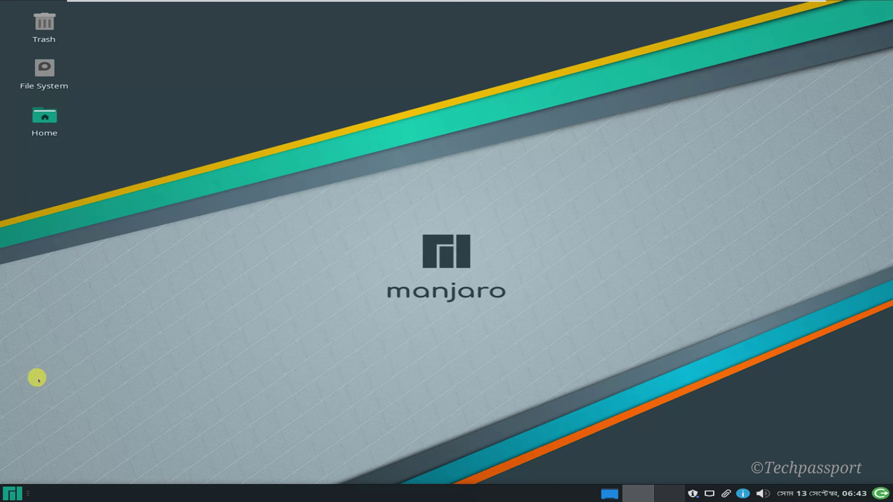
# Step: Browse the full application list and open Engrampa Archive Manager
pyautogui.click(7, 496)
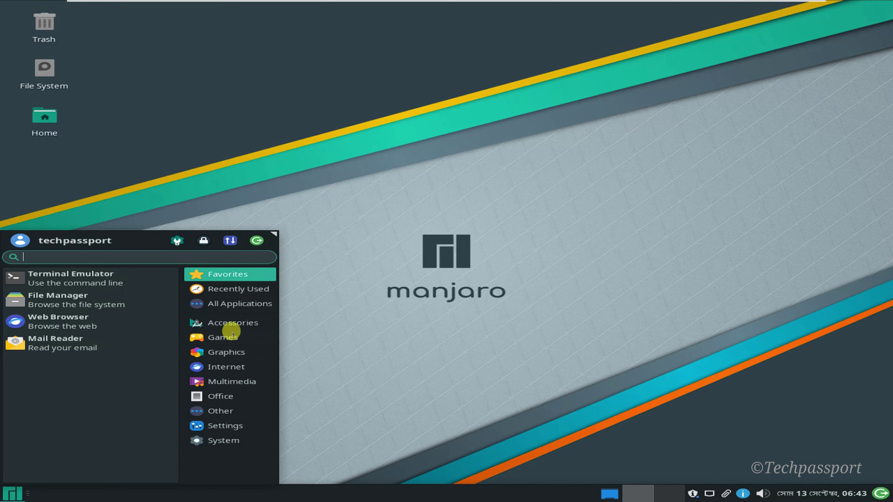
pyautogui.click(251, 306)
pyautogui.scroll(-3, 112, 394)
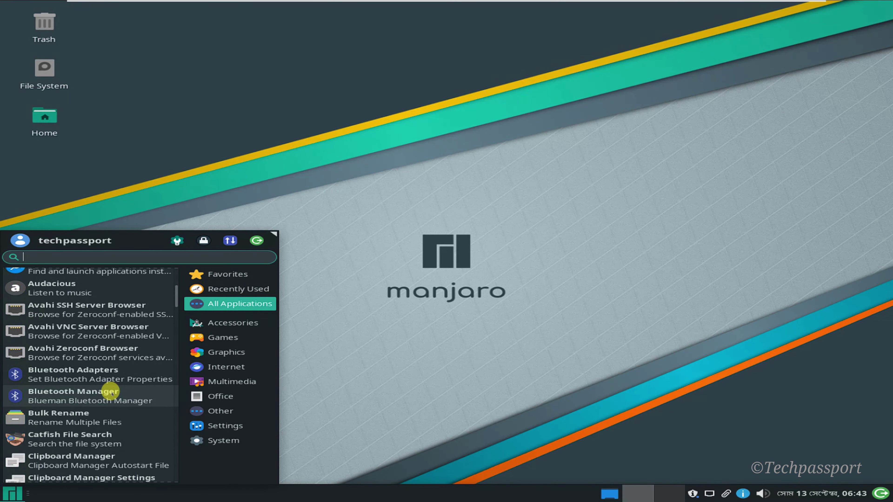
pyautogui.scroll(-2, 112, 394)
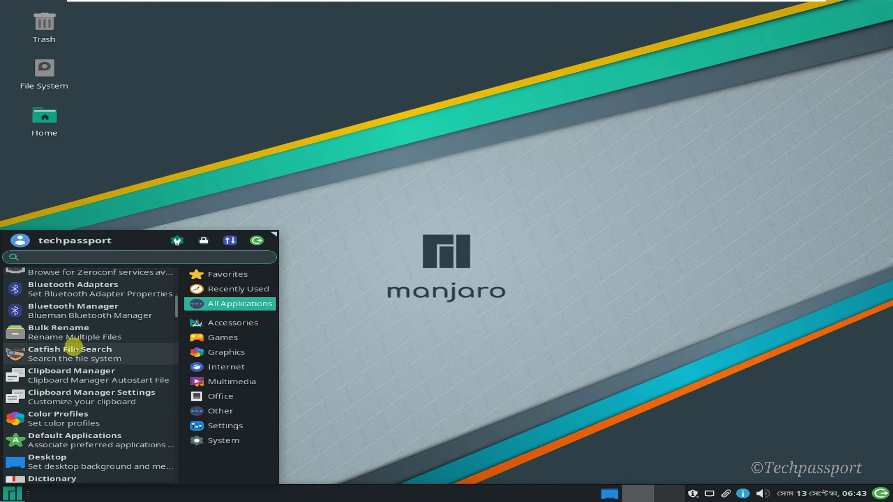
pyautogui.scroll(-2, 98, 418)
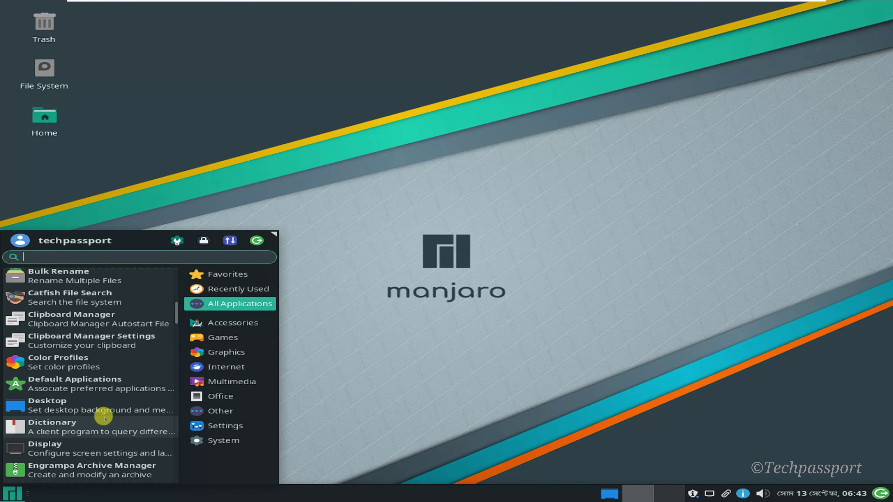
pyautogui.scroll(-2, 102, 418)
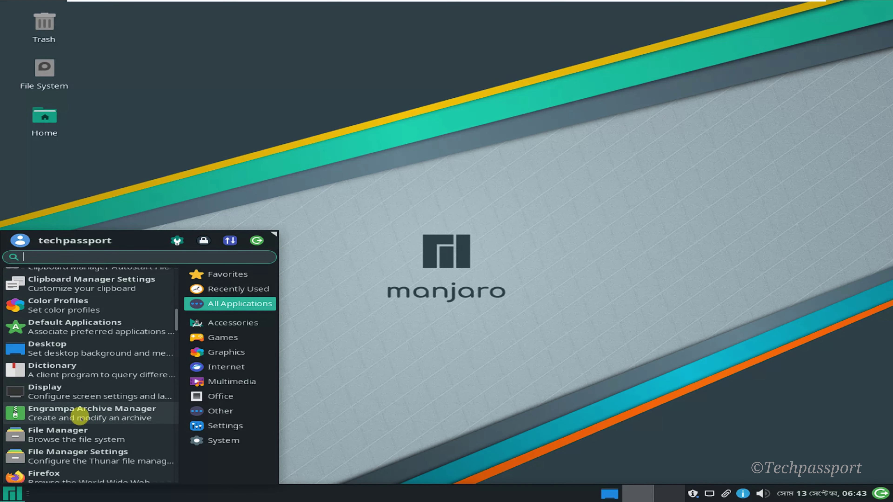
pyautogui.click(116, 414)
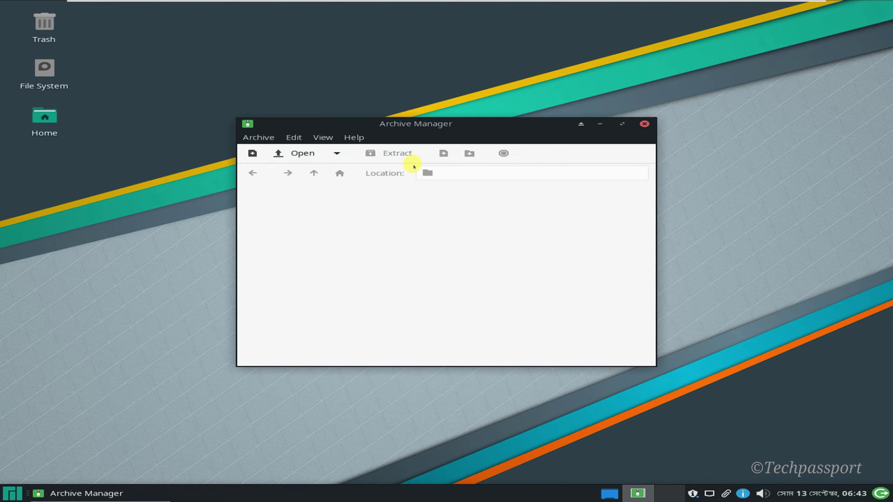
# Step: Close Archive Manager, open GParted from the full application list and authenticate with the account password
pyautogui.click(643, 123)
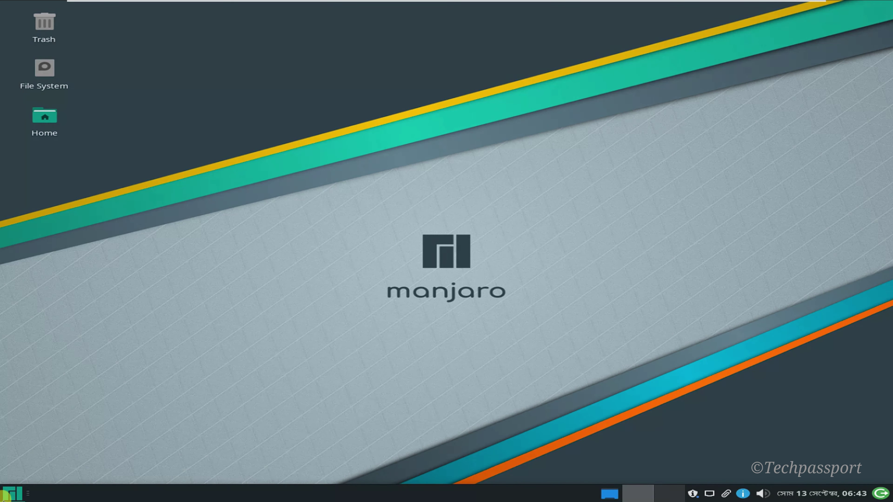
pyautogui.click(7, 494)
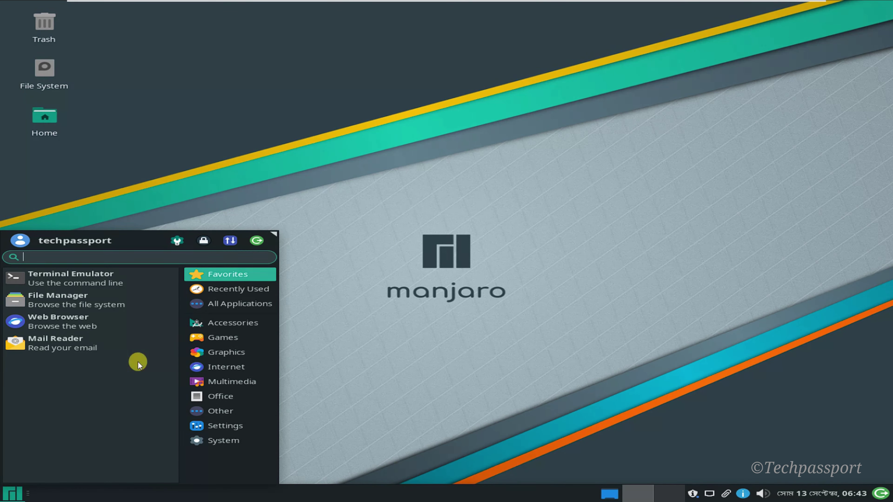
pyautogui.click(248, 305)
pyautogui.scroll(-6, 114, 415)
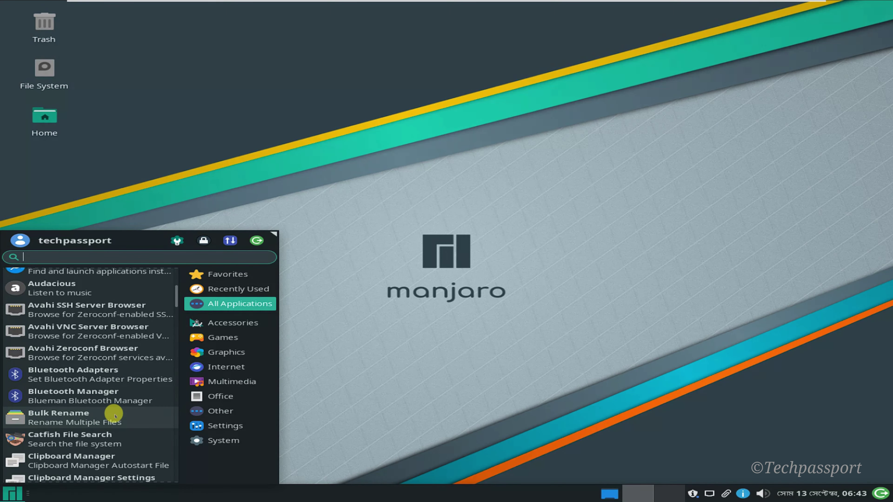
pyautogui.scroll(-4, 115, 416)
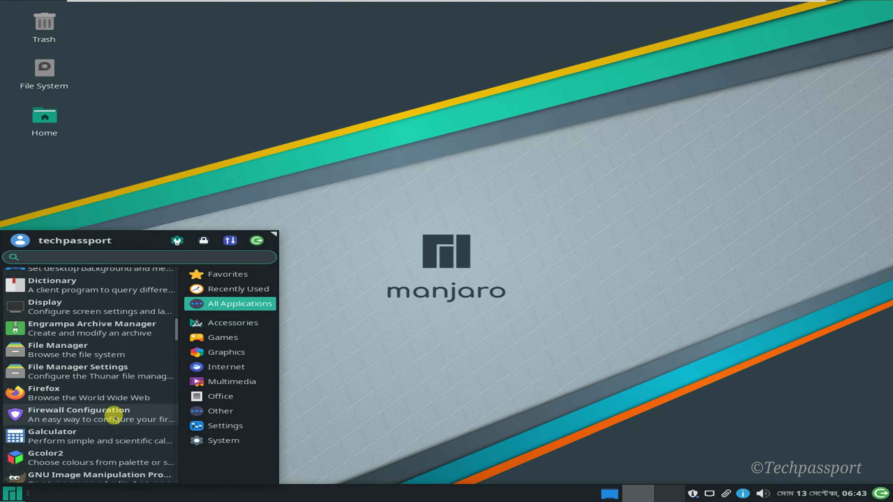
pyautogui.scroll(-4, 101, 417)
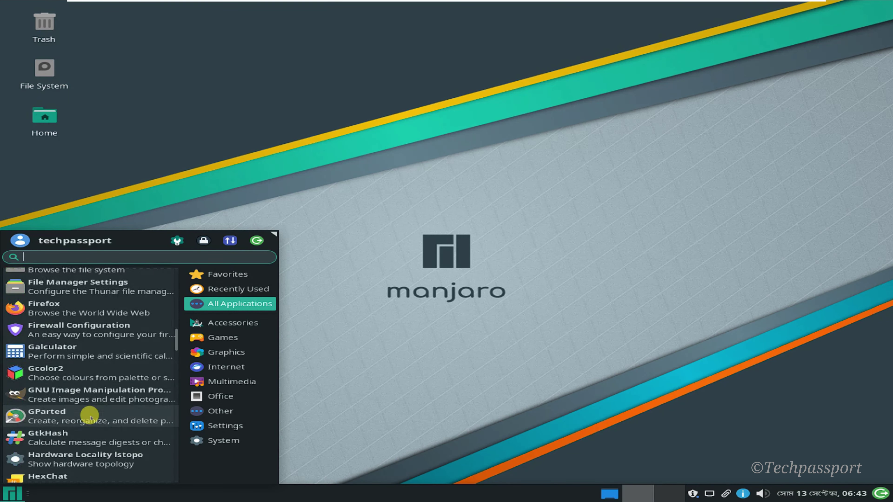
pyautogui.scroll(-1, 114, 414)
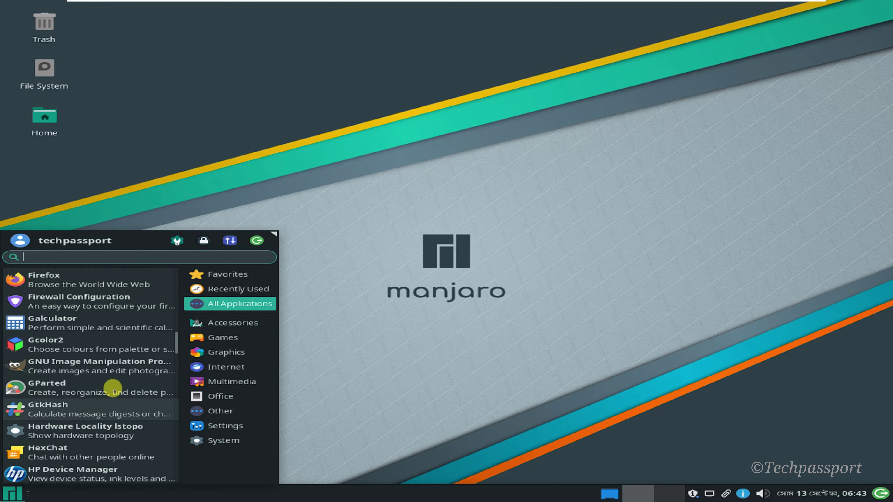
pyautogui.click(120, 383)
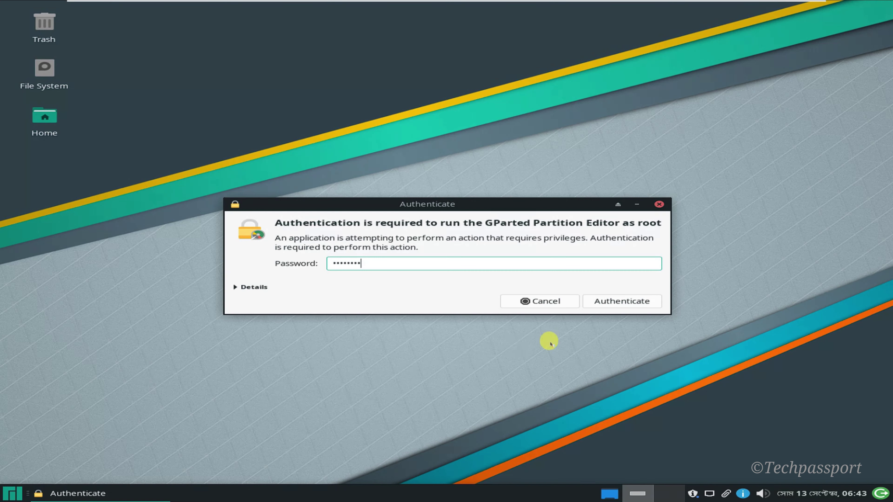
pyautogui.click(621, 301)
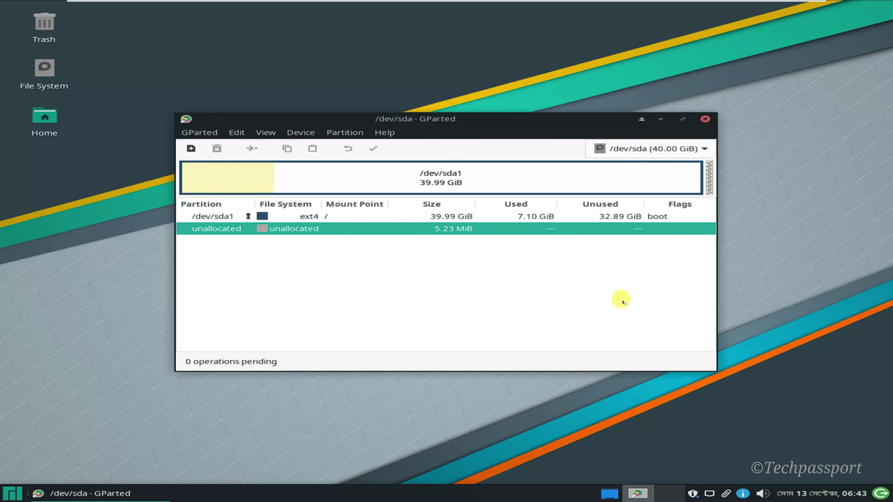
# Step: Inspect the /dev/sda1 partition and the unallocated space in GParted, then close it
pyautogui.click(392, 217)
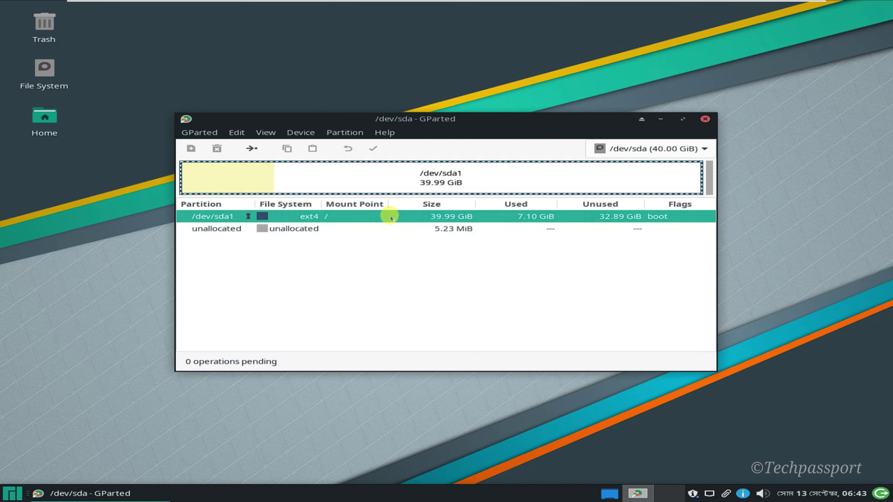
pyautogui.click(384, 231)
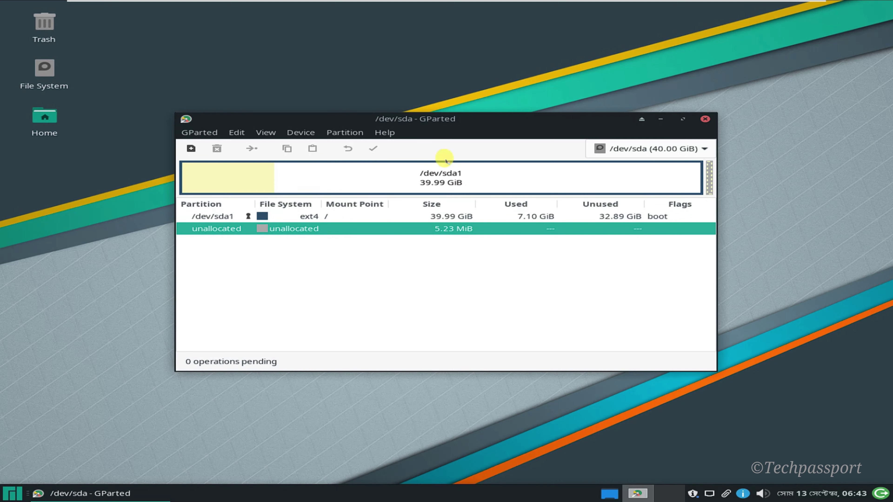
pyautogui.click(472, 176)
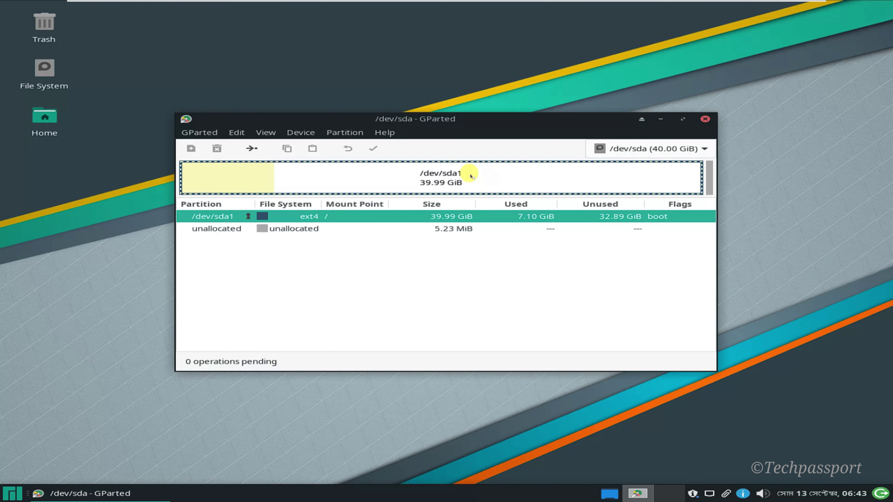
pyautogui.click(704, 119)
# Step: Browse the full application list and open Power Manager
pyautogui.click(8, 494)
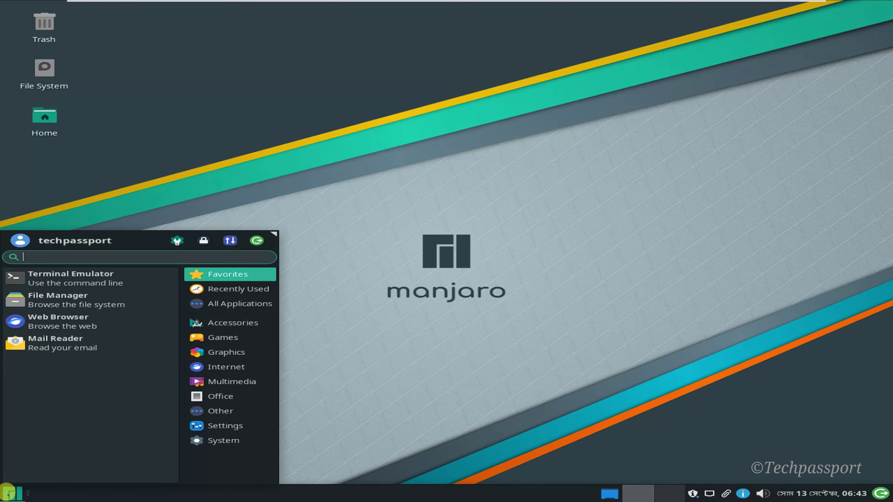
pyautogui.click(253, 305)
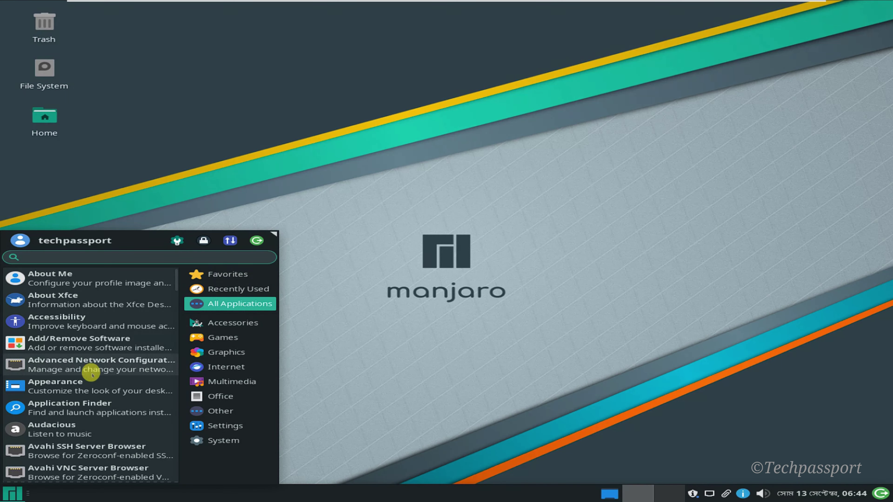
pyautogui.scroll(-20, 90, 394)
pyautogui.scroll(-5, 91, 397)
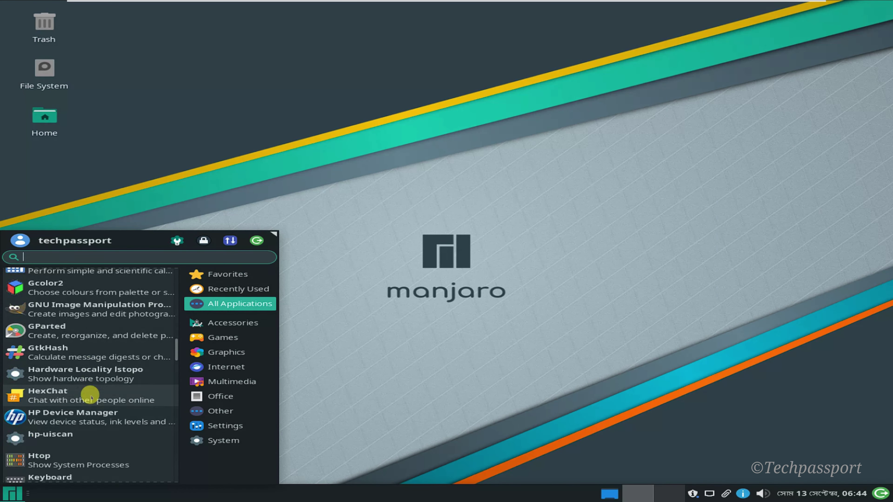
pyautogui.scroll(-5, 92, 397)
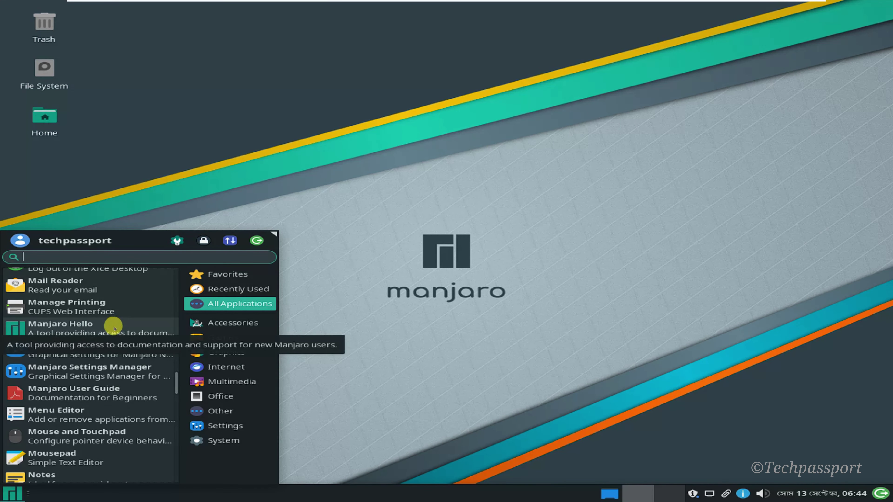
pyautogui.scroll(-5, 114, 331)
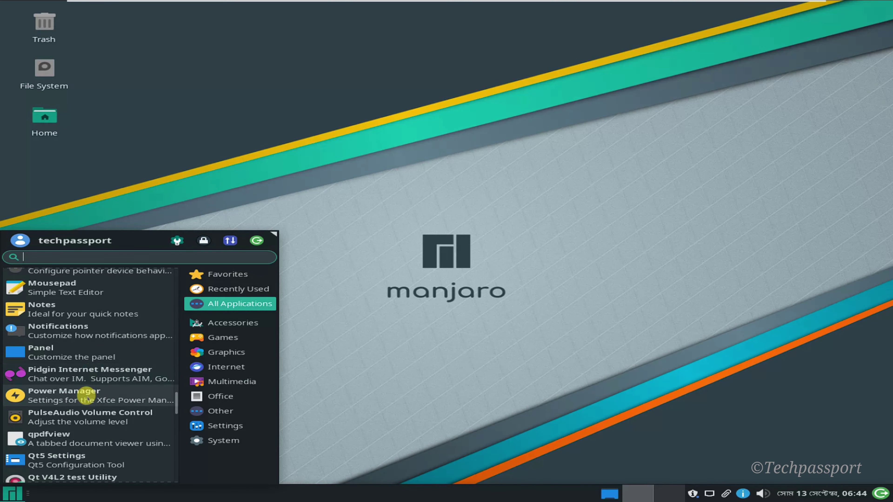
pyautogui.click(94, 398)
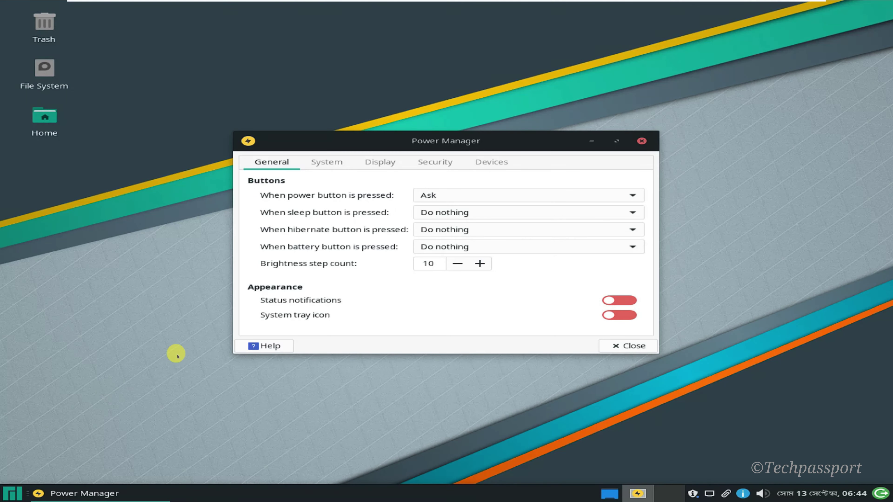
# Step: Review Power Manager's System, Display, Security and Devices settings, then close the window
pyautogui.click(332, 162)
pyautogui.click(373, 162)
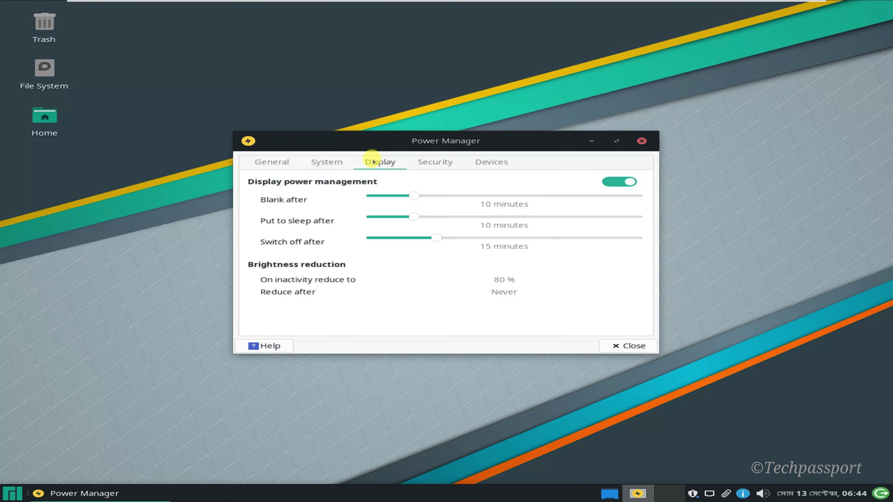
pyautogui.click(433, 162)
pyautogui.click(492, 163)
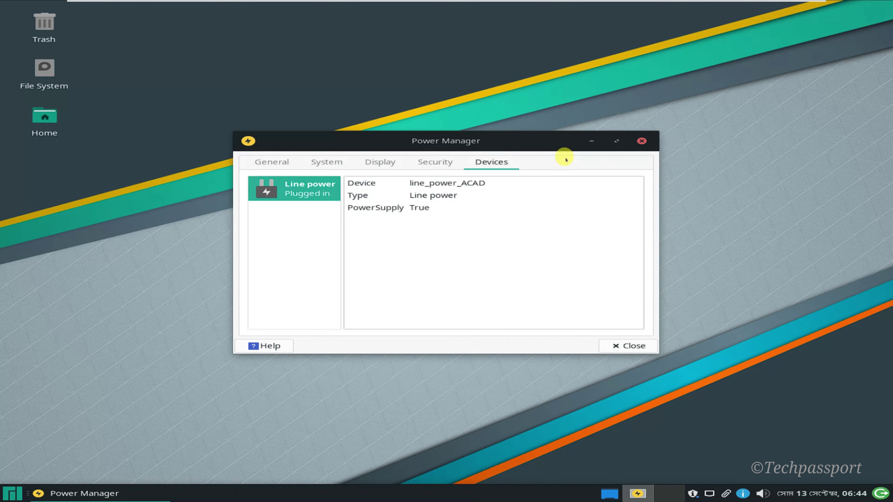
pyautogui.click(642, 141)
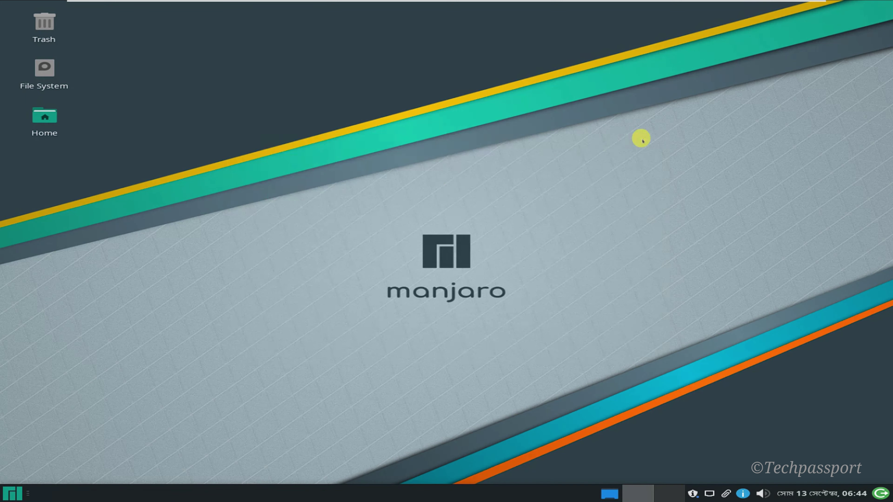
# Step: Open Manjaro Hello from the full application list
pyautogui.click(7, 499)
pyautogui.click(253, 303)
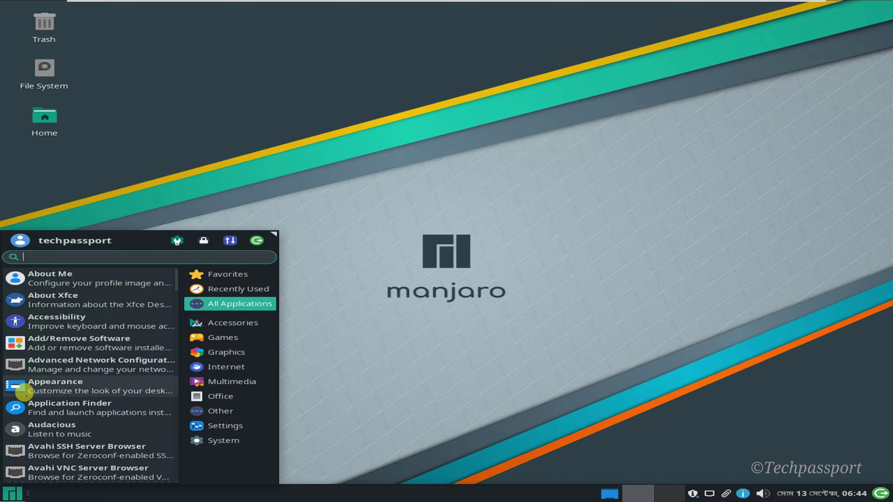
pyautogui.scroll(-15, 26, 395)
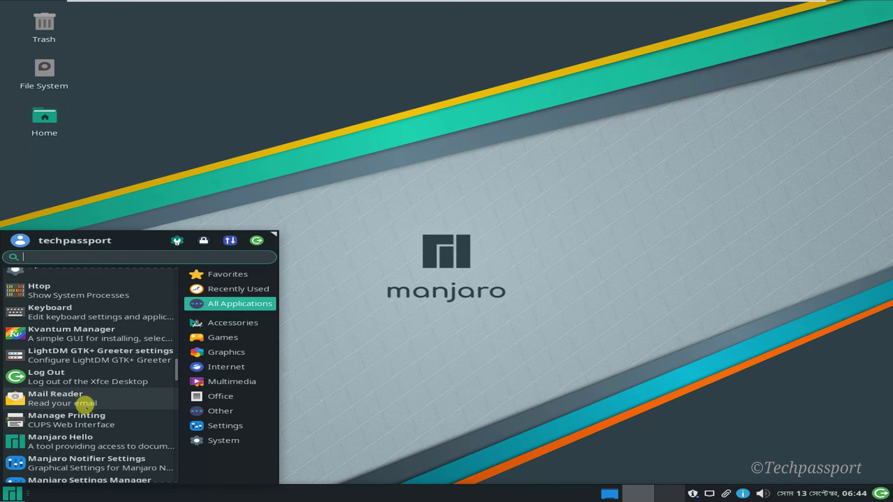
pyautogui.scroll(-5, 85, 407)
pyautogui.click(87, 352)
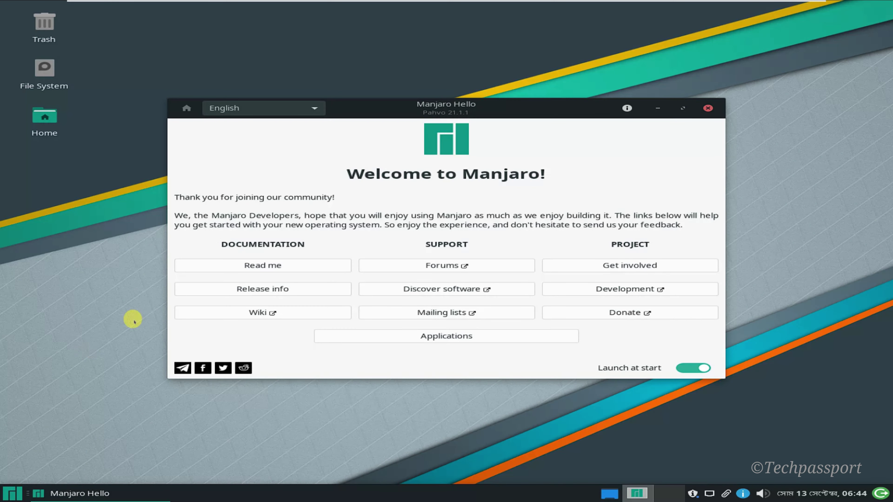
# Step: View Manjaro Hello's installable applications and expand the Audio, Photos and PDF categories
pyautogui.click(466, 337)
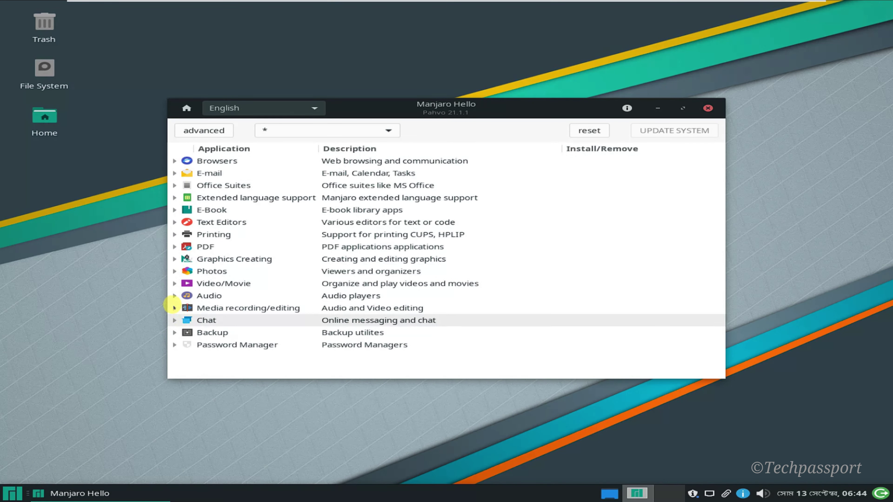
pyautogui.click(174, 295)
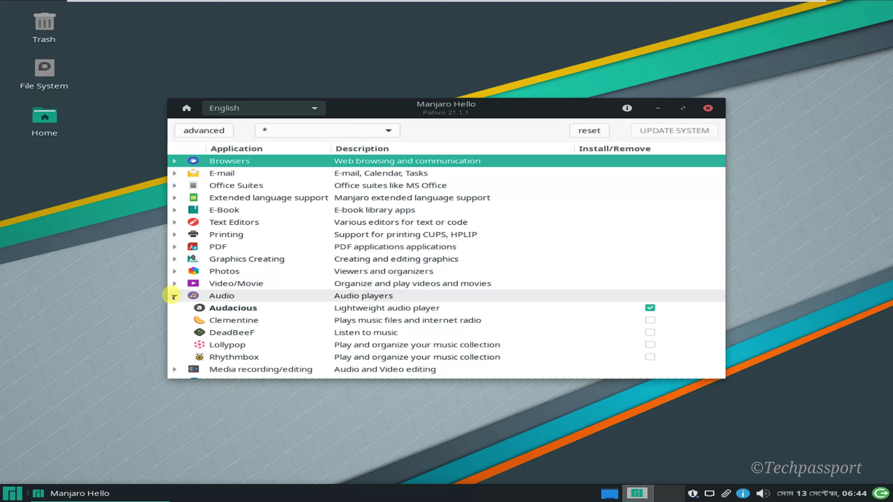
pyautogui.click(173, 271)
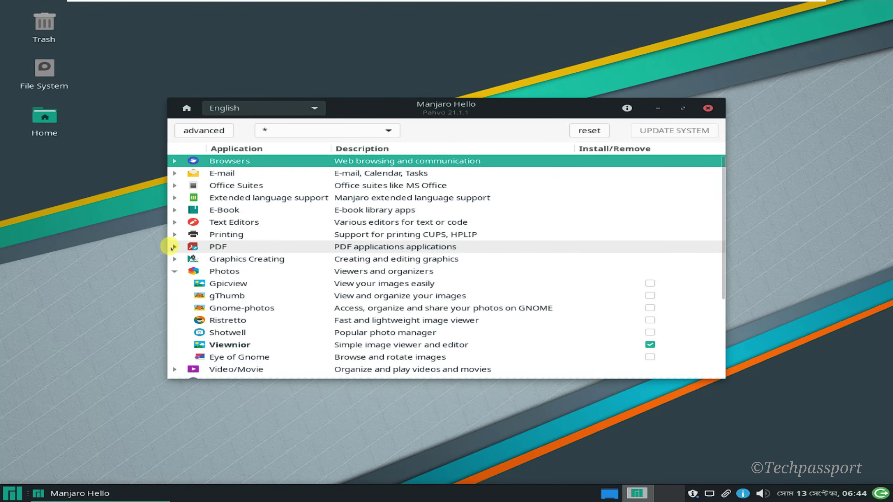
pyautogui.click(174, 246)
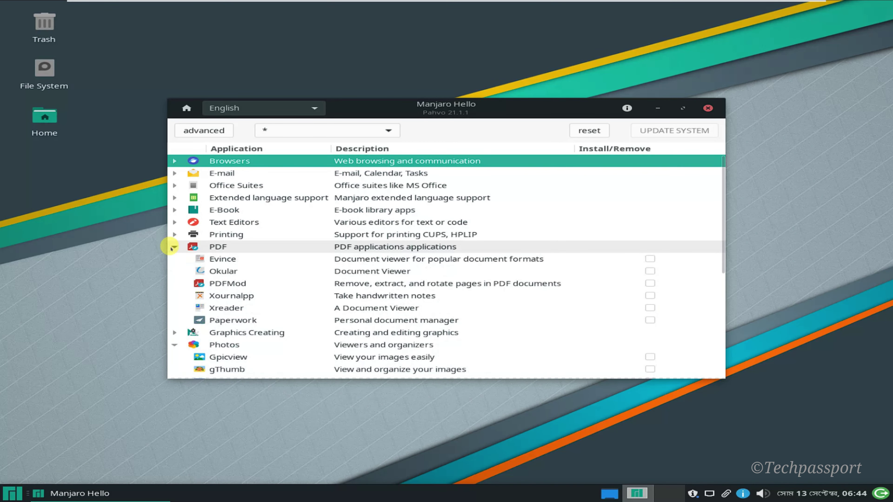
# Step: Mark PDFMod for installation in the PDF category, then close Manjaro Hello without updating the system
pyautogui.click(236, 283)
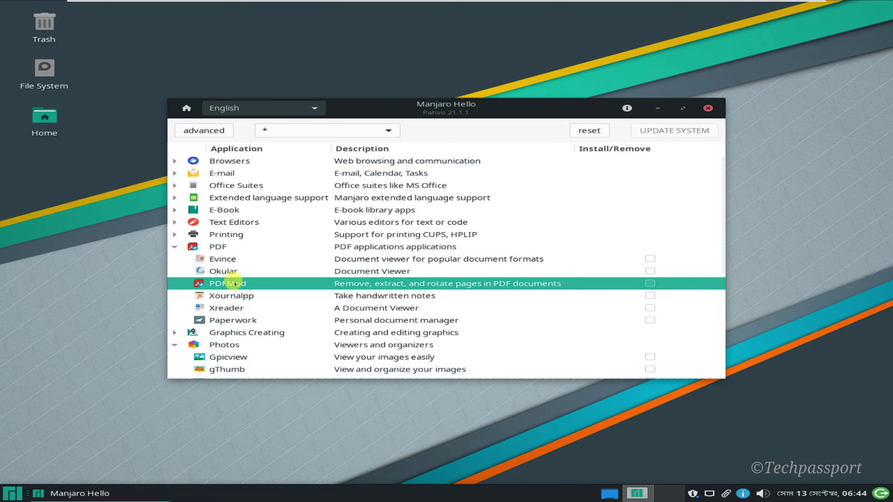
pyautogui.click(650, 283)
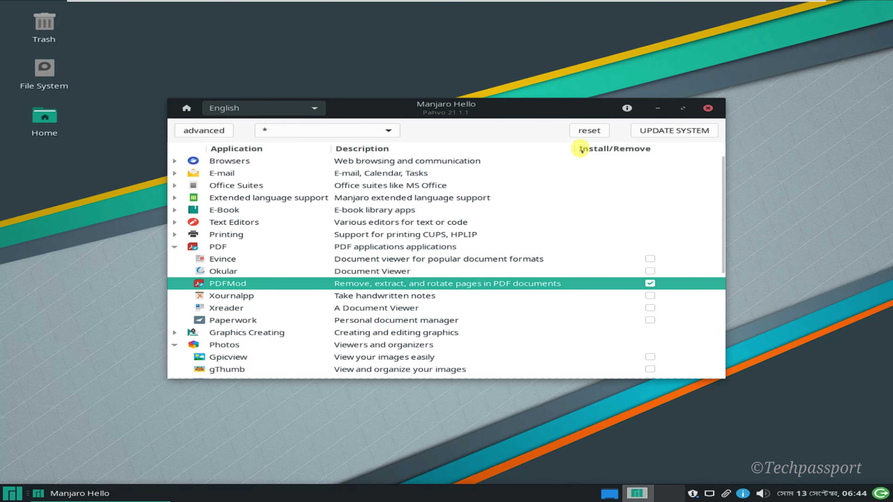
pyautogui.click(708, 107)
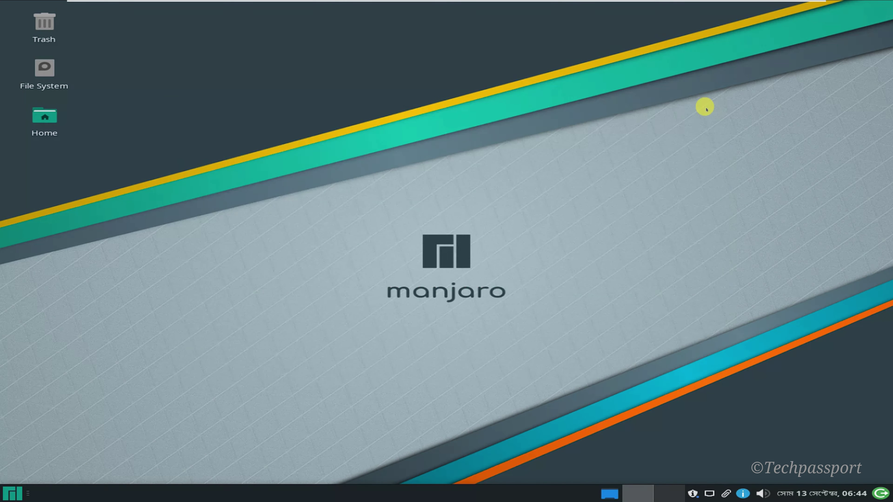
# Step: Browse the full list of installed applications through to Xfce Terminal Settings
pyautogui.click(7, 492)
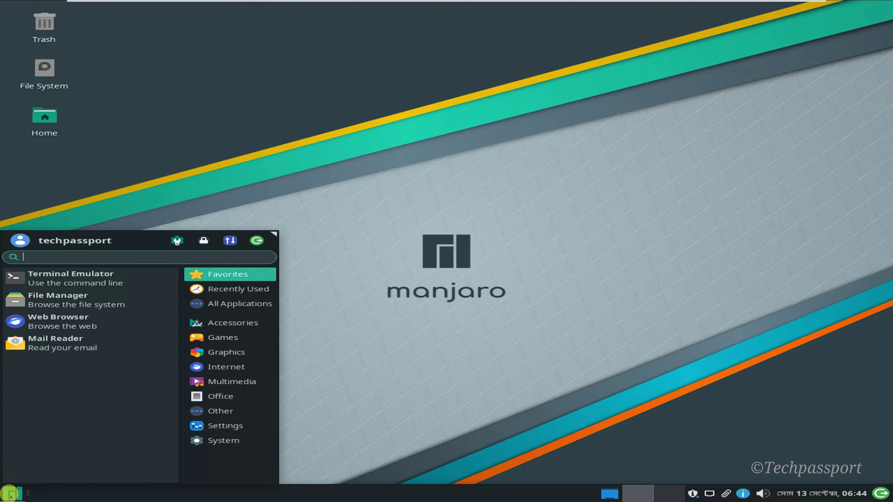
pyautogui.click(202, 304)
pyautogui.scroll(-15, 129, 389)
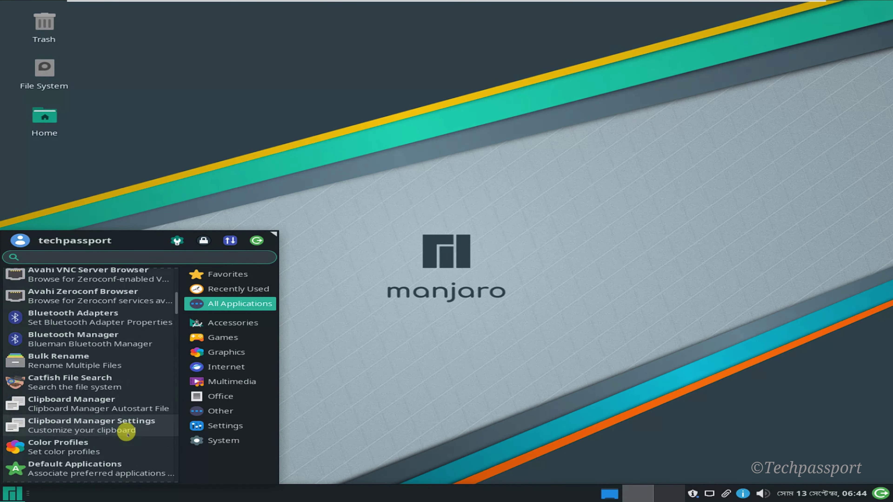
pyautogui.scroll(-5, 126, 435)
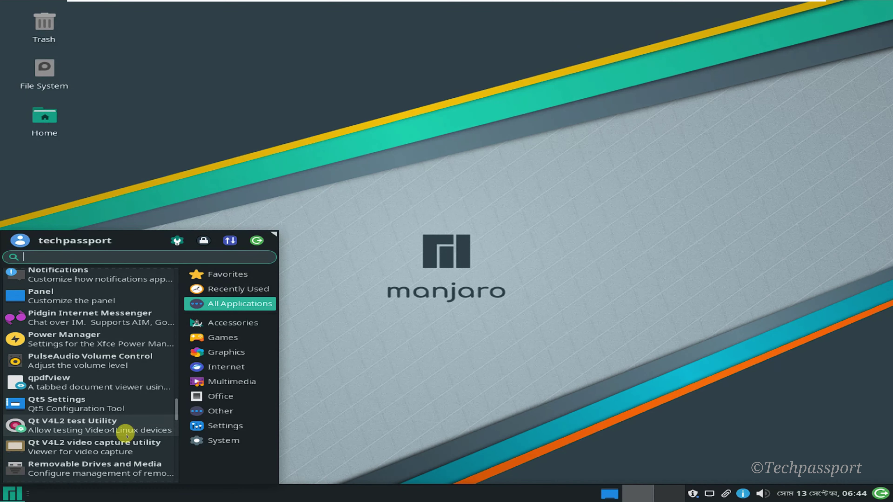
pyautogui.scroll(-10, 126, 436)
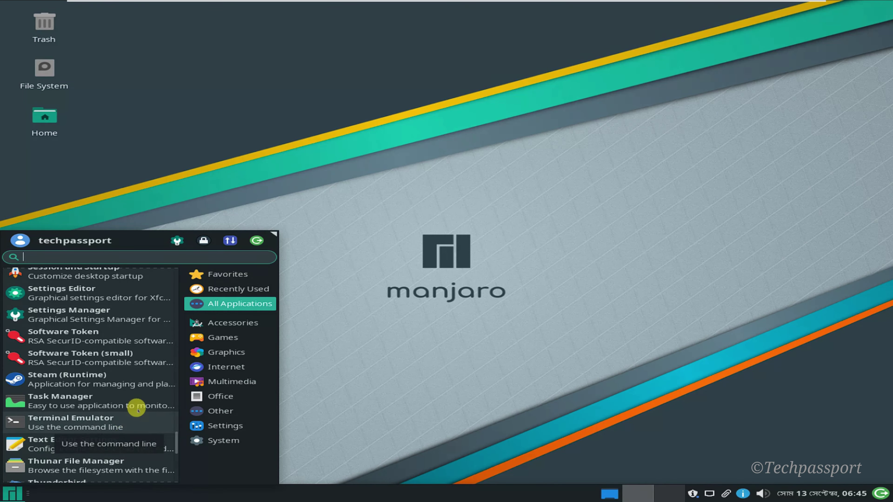
pyautogui.scroll(-8, 135, 410)
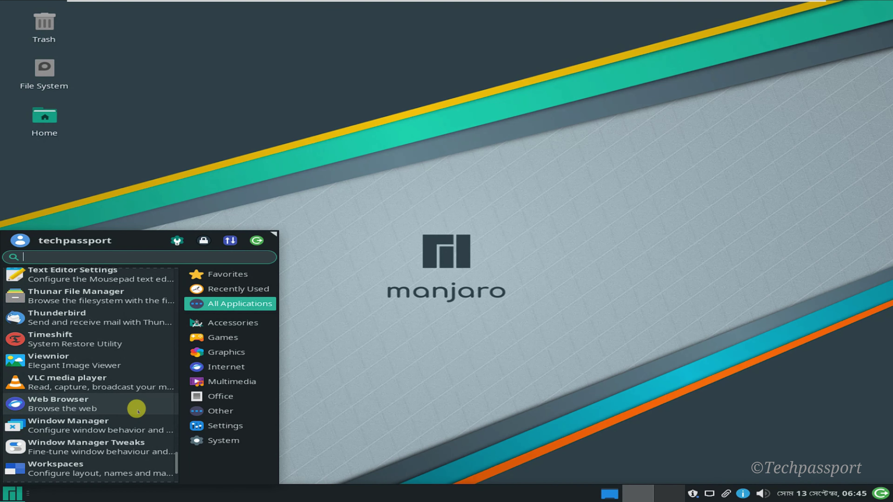
pyautogui.scroll(-3, 138, 411)
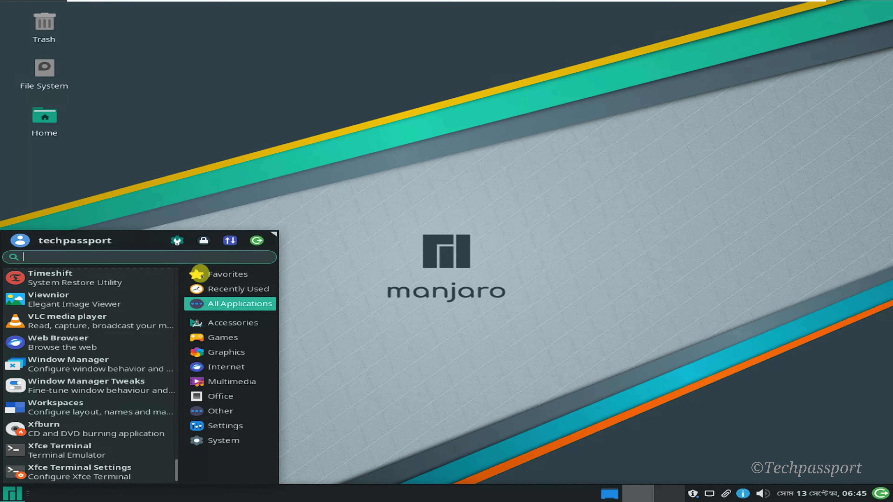
# Step: Open the Xfce settings manager, view Kvantum Manager's theme installation options, and close both windows
pyautogui.click(175, 241)
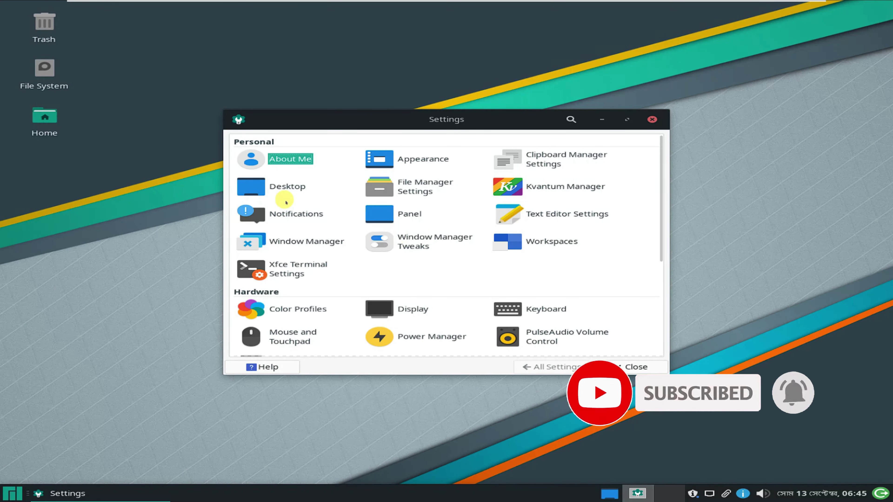
pyautogui.click(602, 183)
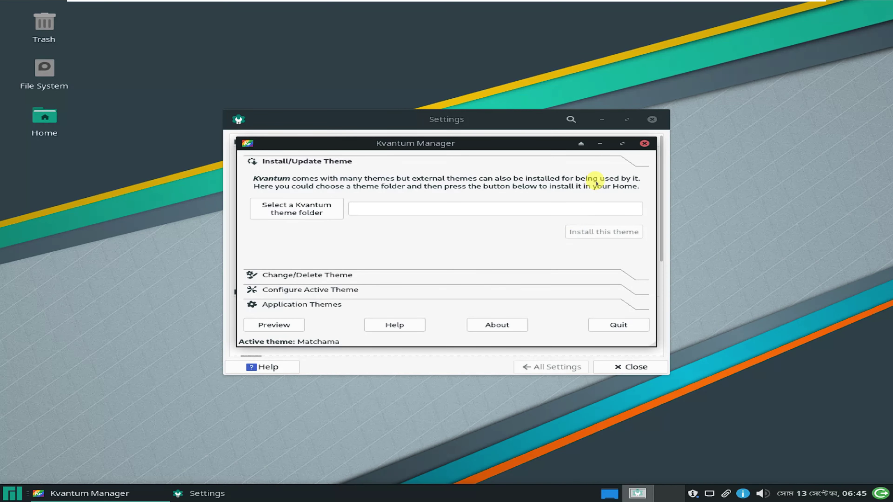
pyautogui.click(645, 144)
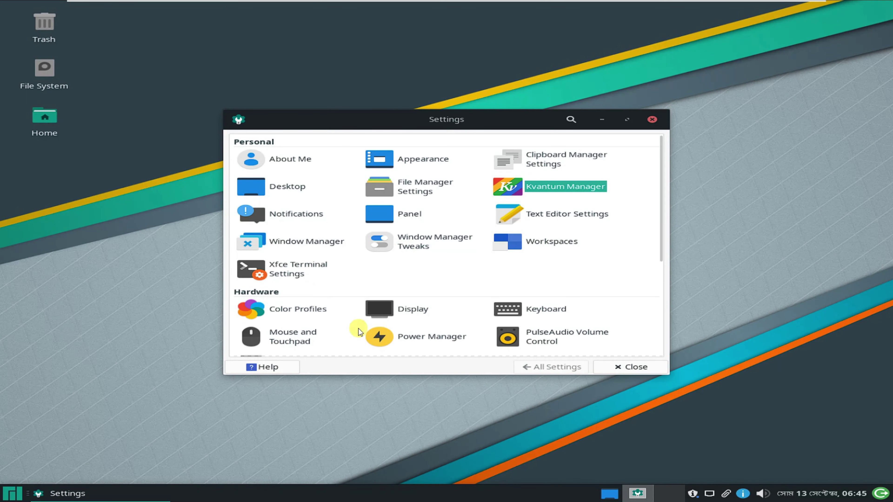
pyautogui.click(653, 120)
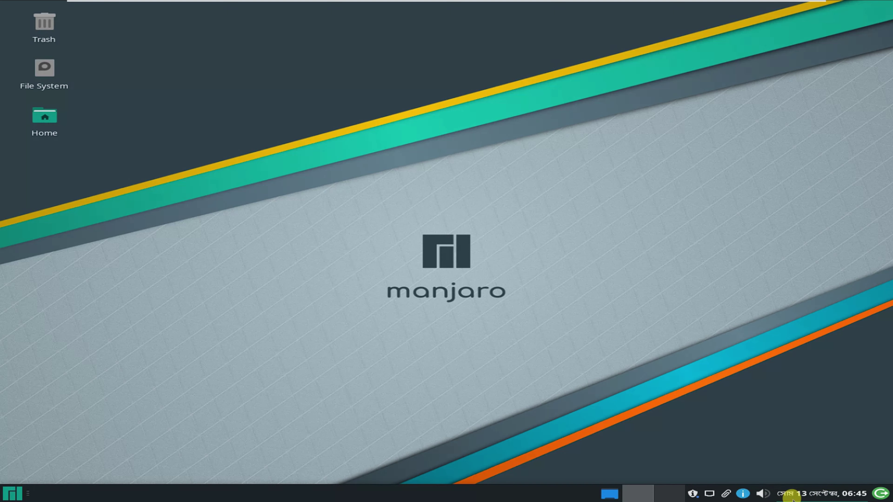
# Step: View the pending package updates and the Ethernet network options, and close Add/Remove Software without applying the updates
pyautogui.click(690, 495)
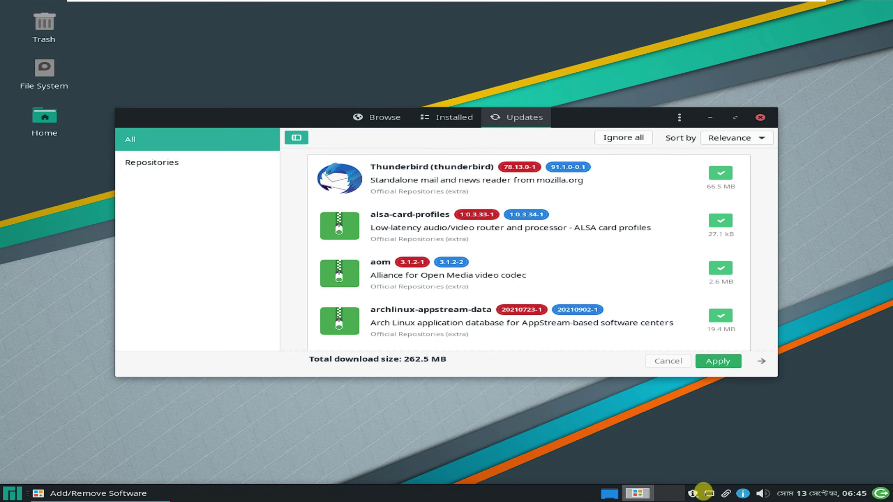
pyautogui.click(706, 493)
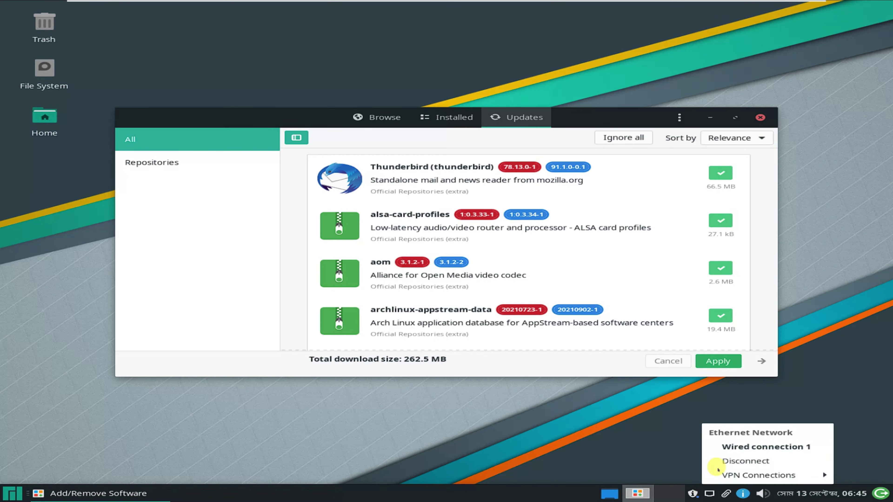
pyautogui.click(741, 494)
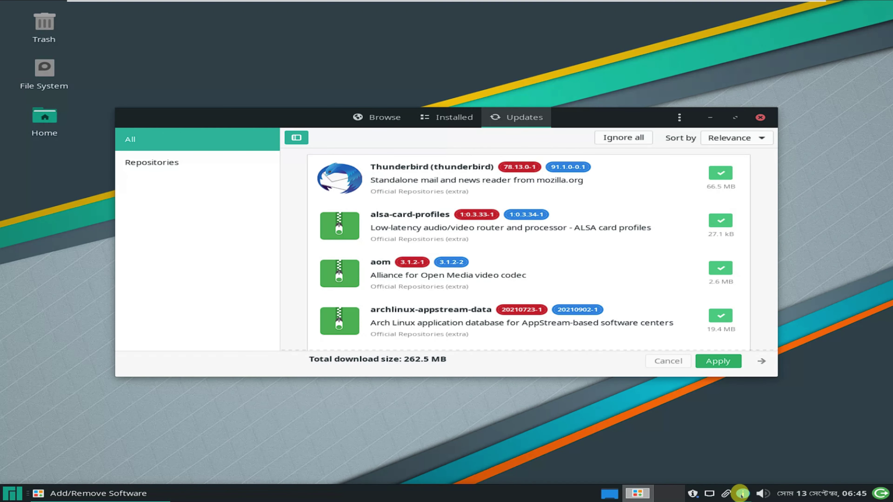
pyautogui.click(760, 118)
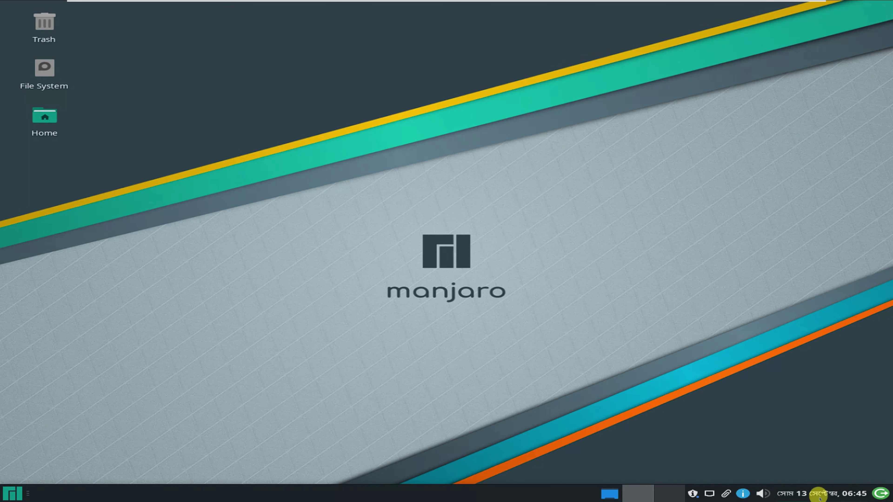
# Step: Shut down Manjaro and close the mnj virtual machine and the Home page in VMware Workstation
pyautogui.click(877, 493)
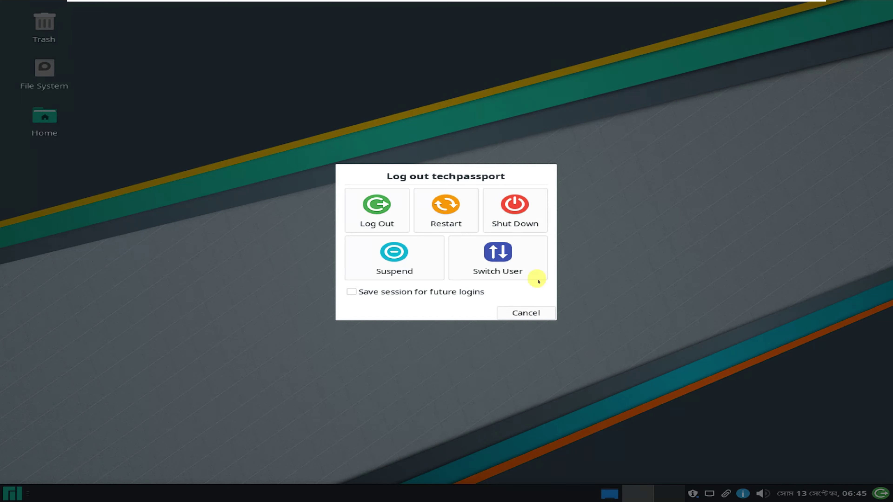
pyautogui.click(514, 204)
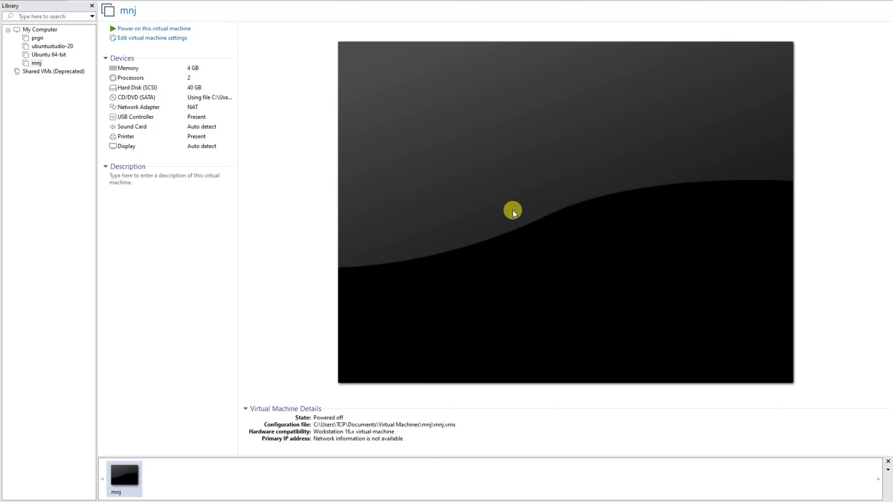
pyautogui.moveTo(521, 4)
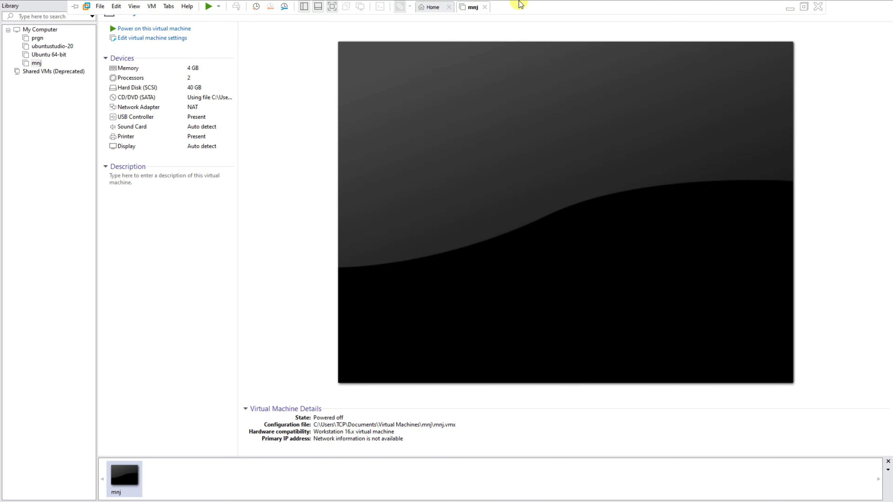
pyautogui.click(485, 7)
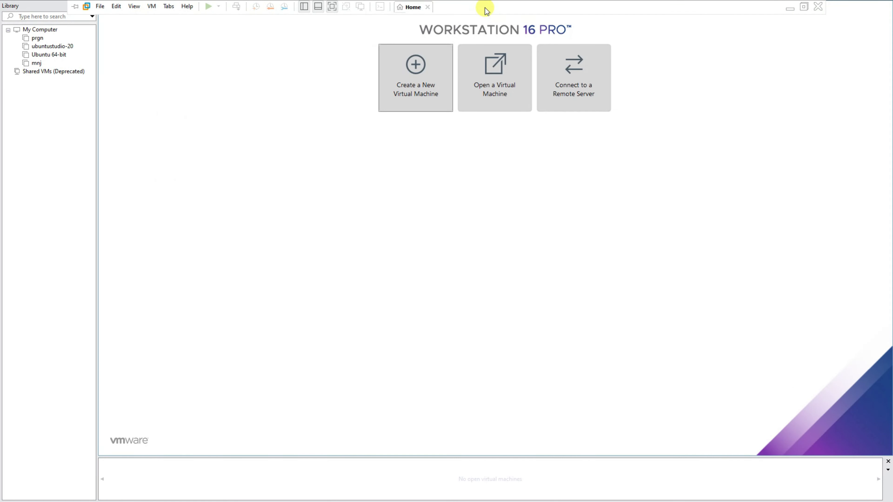
pyautogui.click(427, 8)
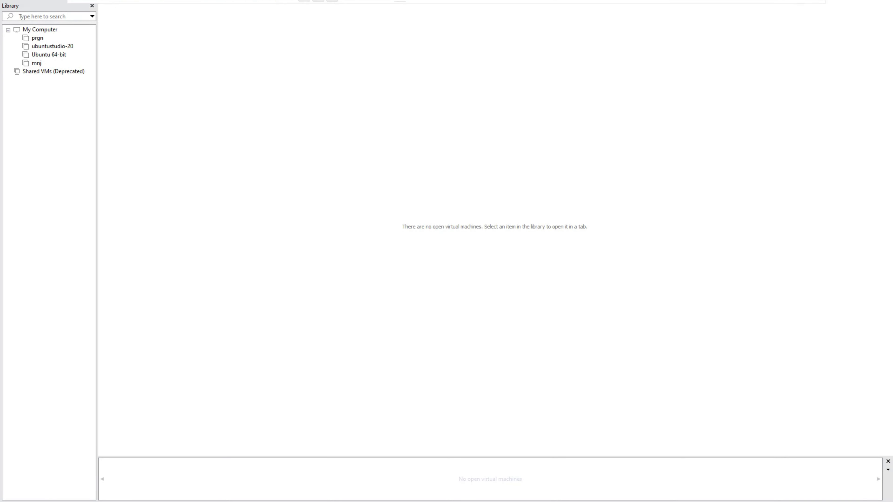